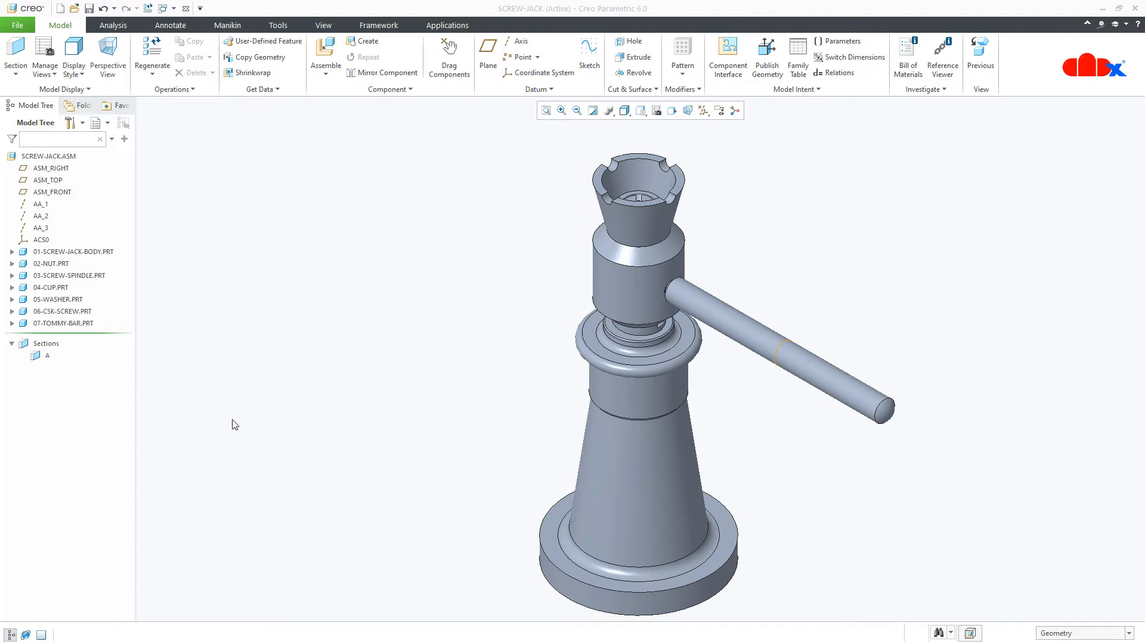
Activate cross-section A to show the screw jack assembly cut open
left_click(44, 360)
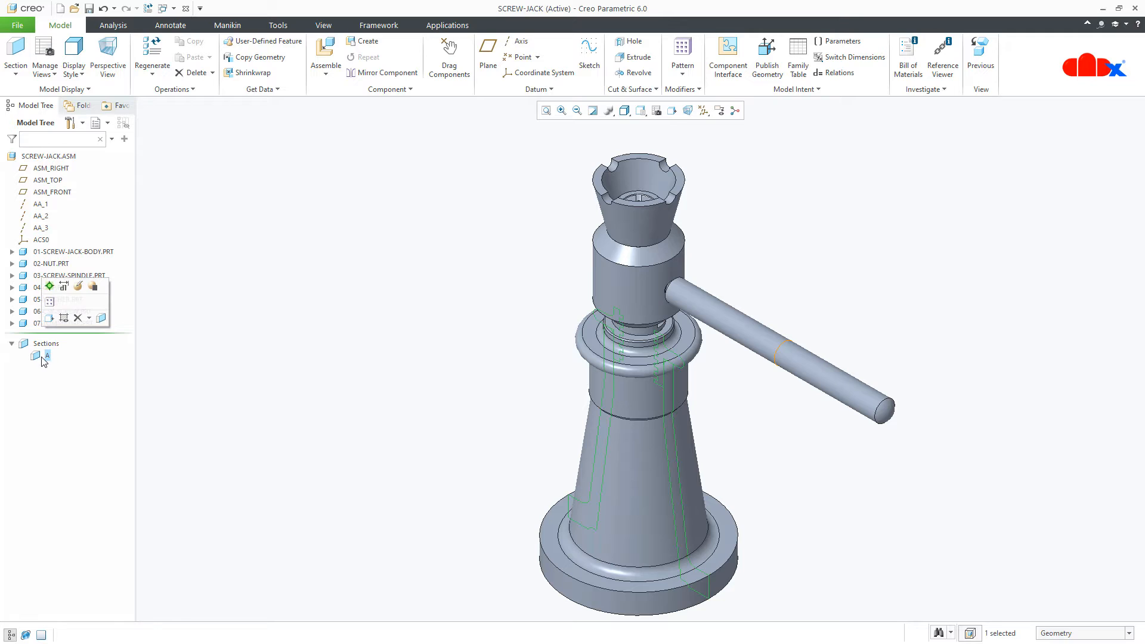
left_click(54, 291)
left_click(188, 403)
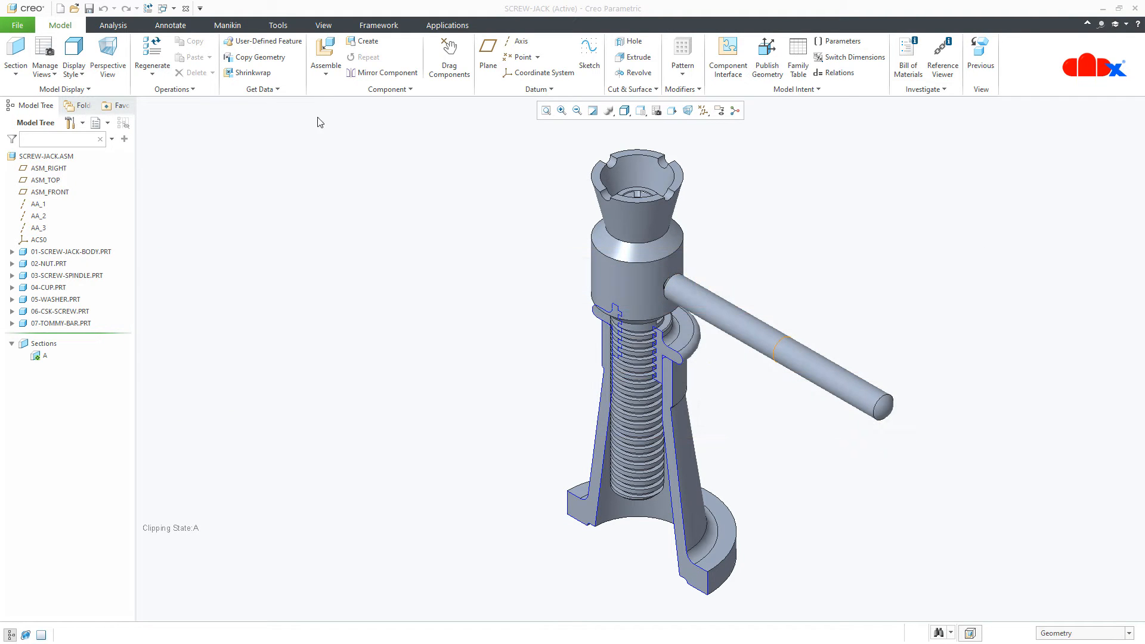
left_click(328, 51)
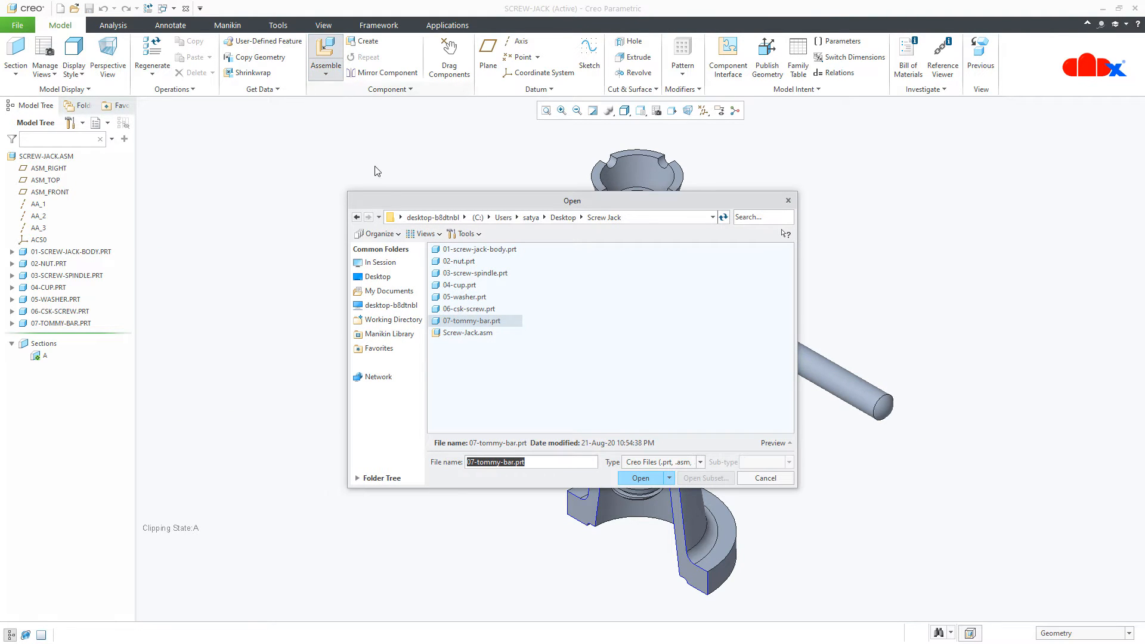
double_click(460, 309)
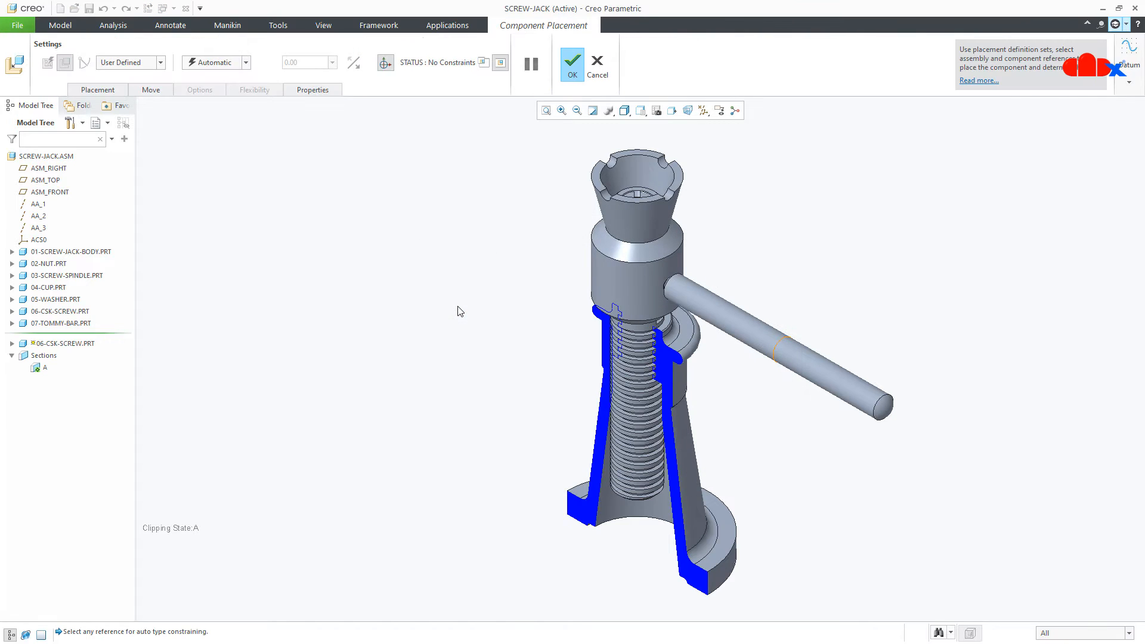
left_click(246, 62)
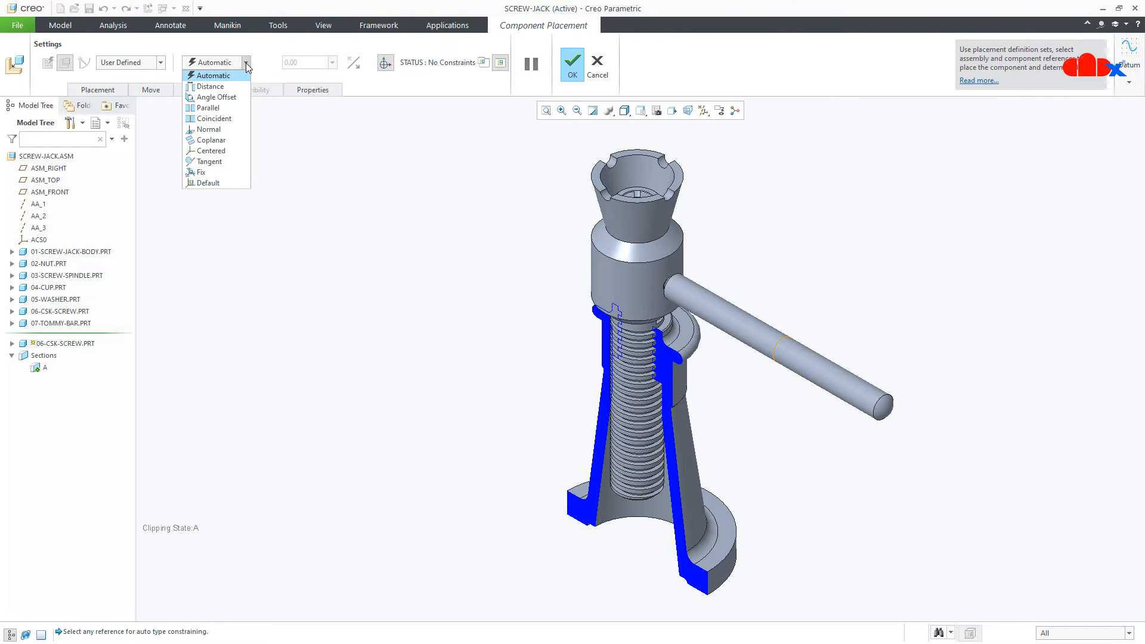
left_click(245, 62)
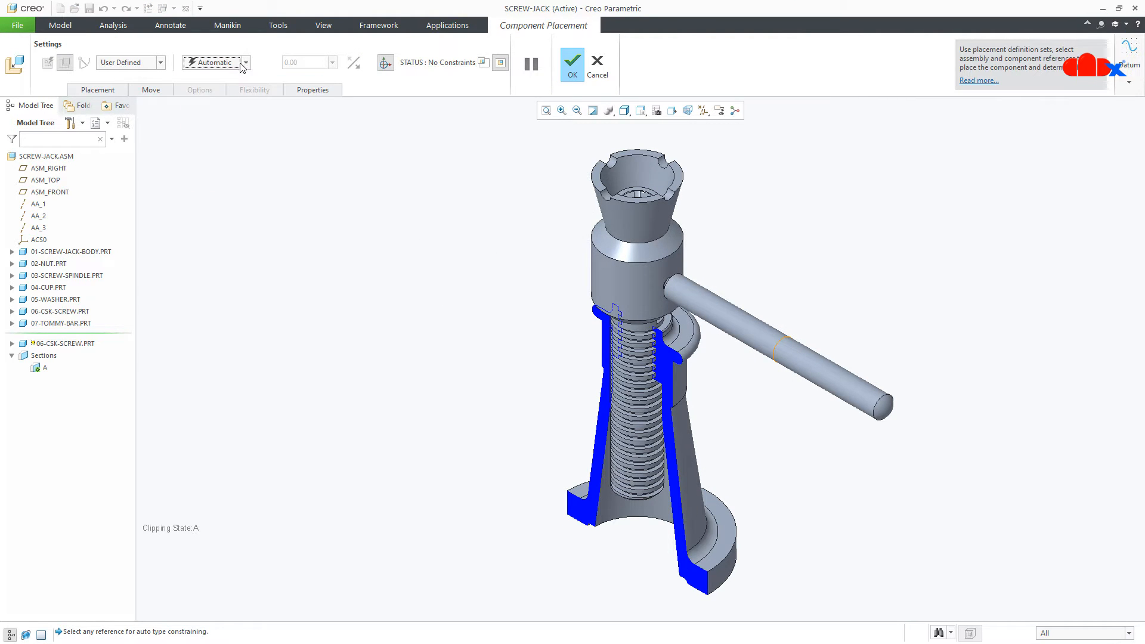
left_click(162, 63)
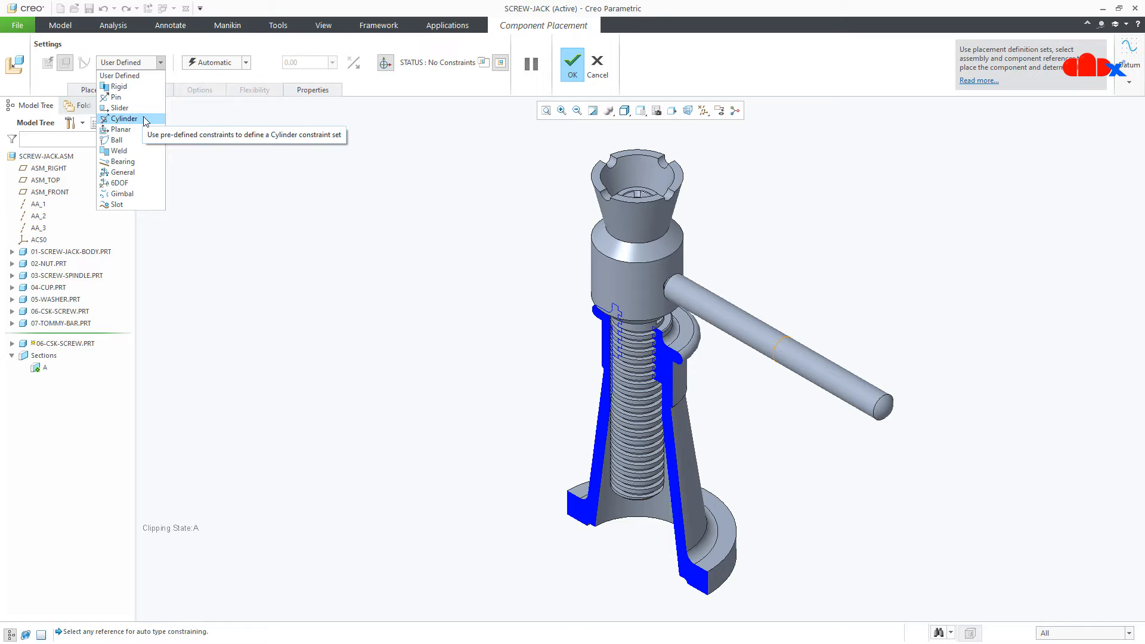
left_click(207, 126)
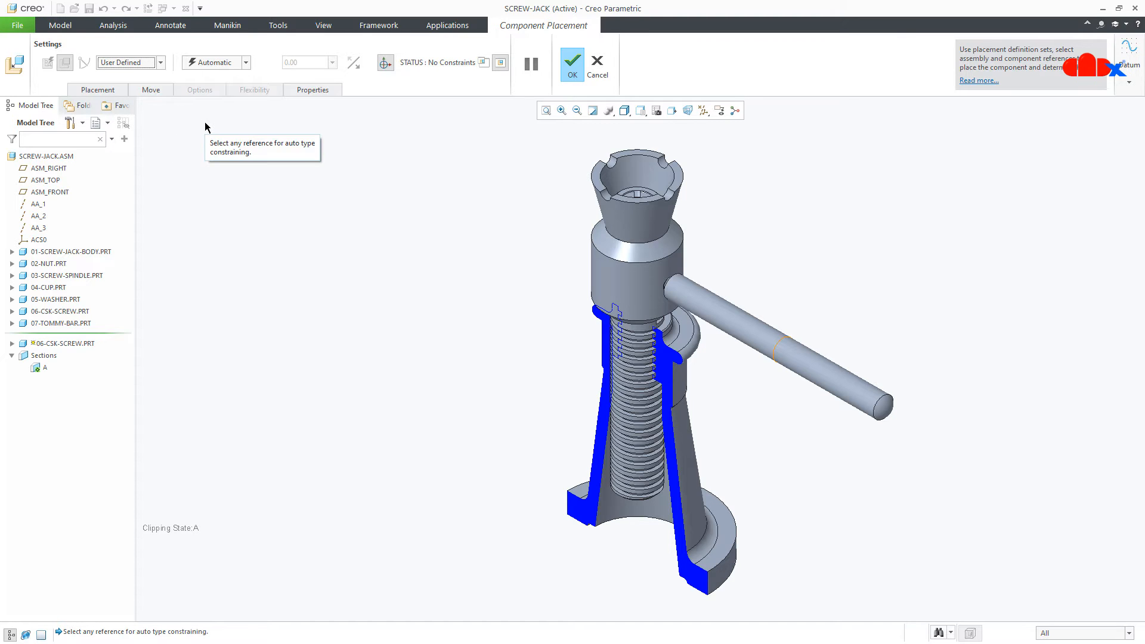
left_click(597, 77)
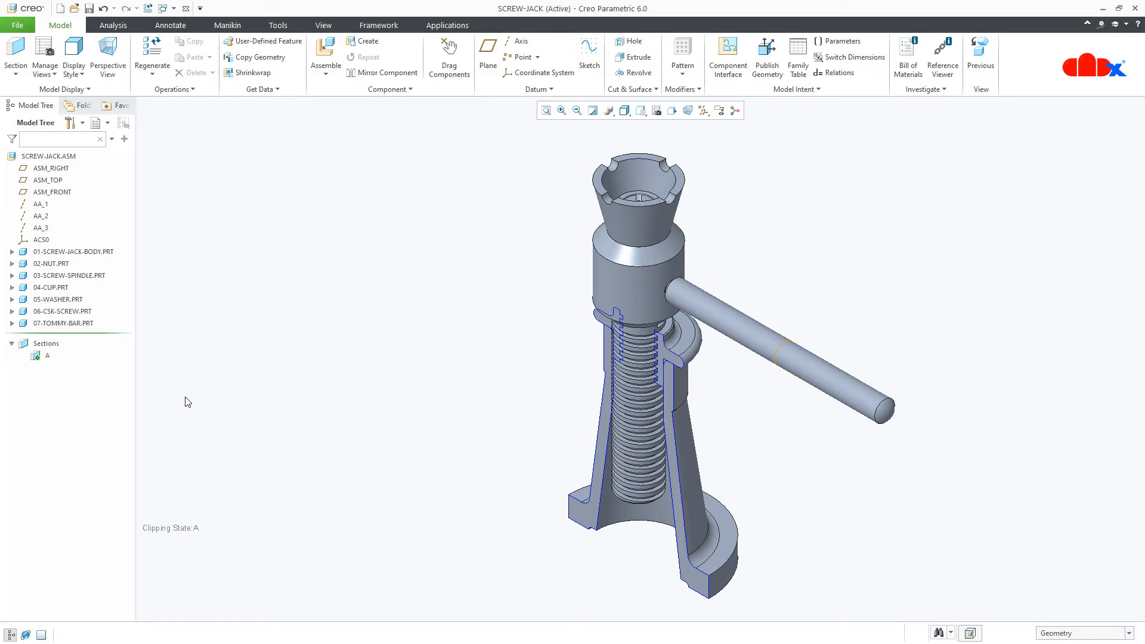
Redefine the placement of 03-SCREW-SPINDLE.PRT and delete its existing user-defined constraint set
left_click(96, 275)
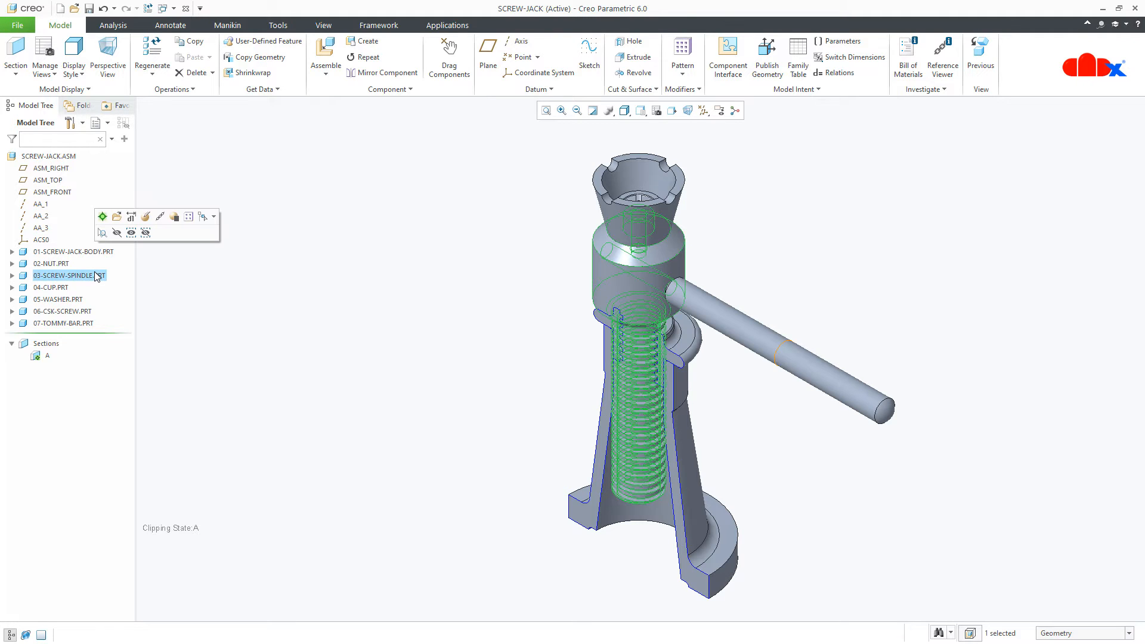
left_click(146, 216)
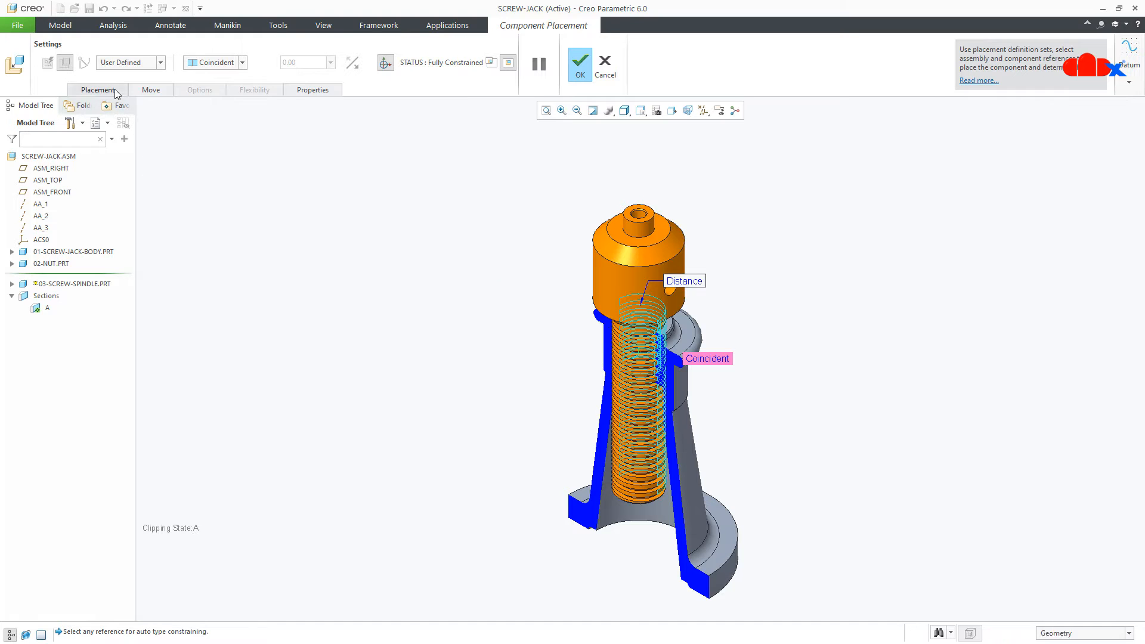
left_click(115, 90)
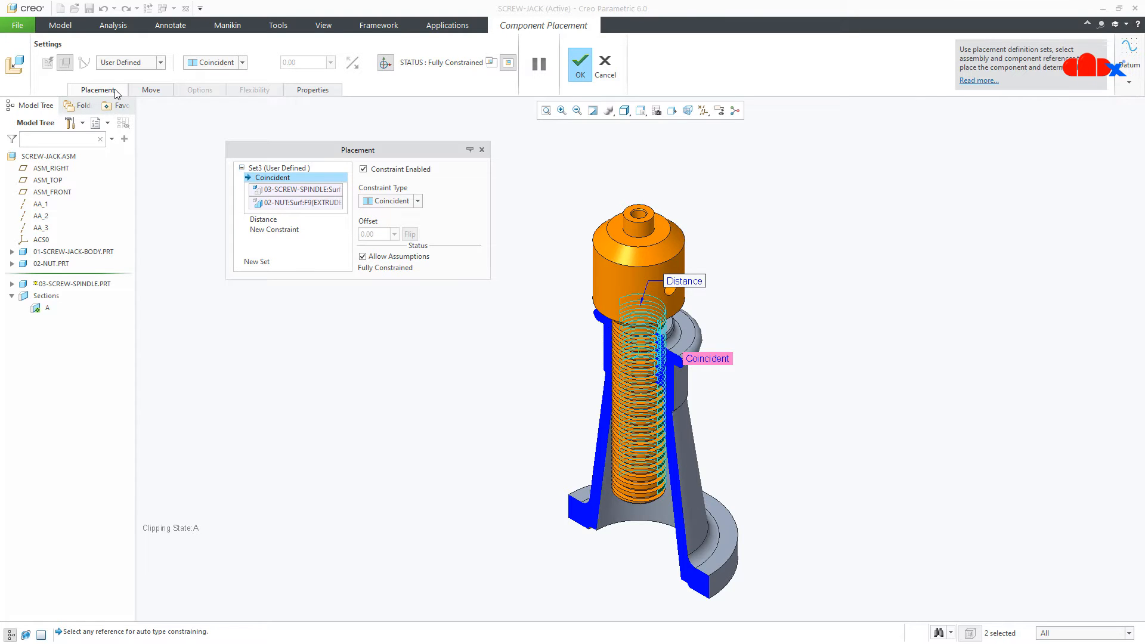
left_click(272, 171)
right_click(272, 171)
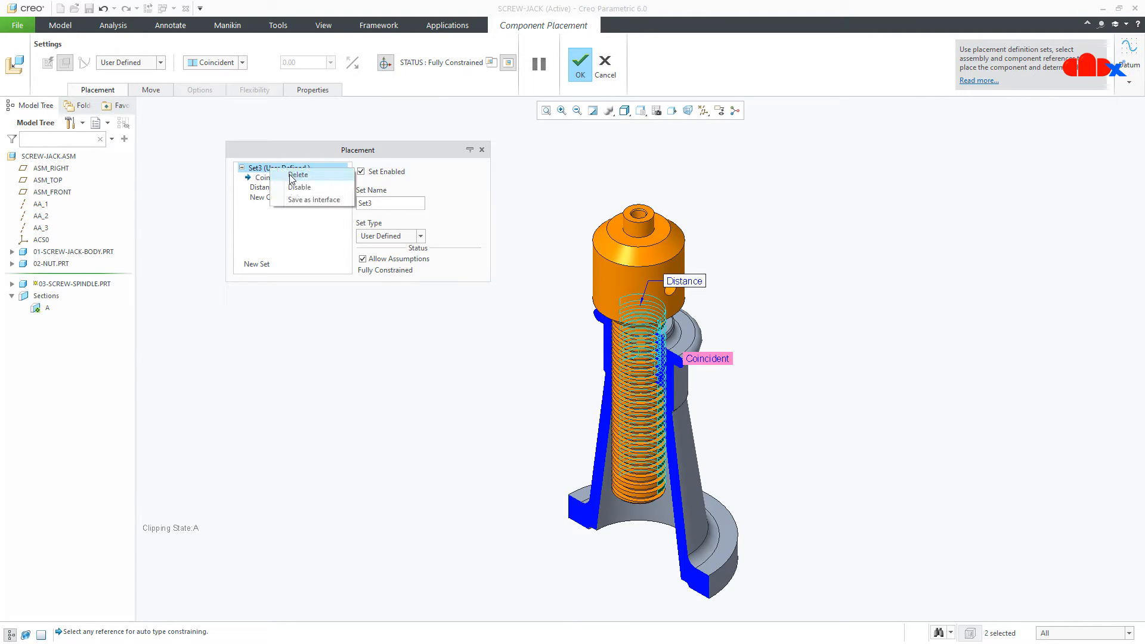
left_click(292, 175)
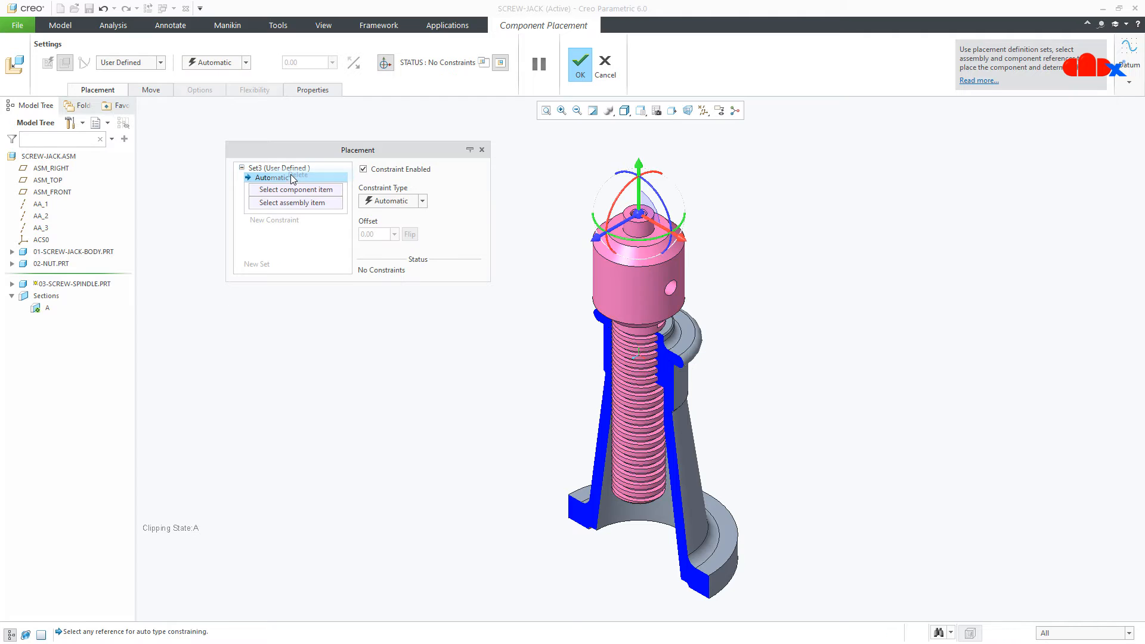
Give the spindle a Cylinder connection, aligning its axis through the nut's threaded bore surface and the spindle's threaded shank
left_click(133, 63)
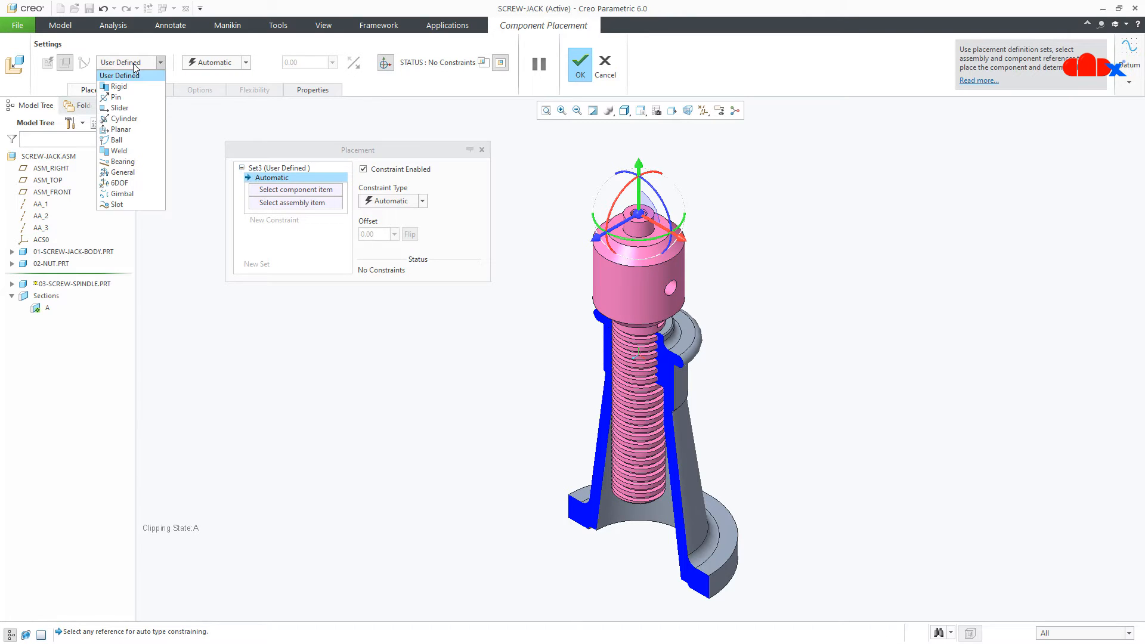
left_click(120, 118)
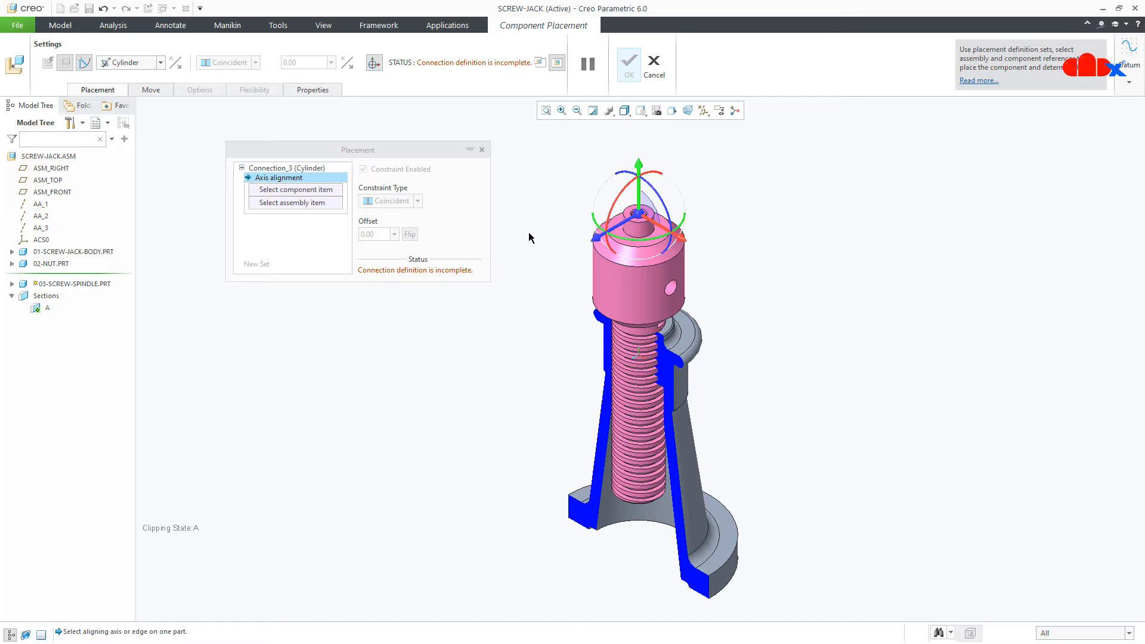
left_click_drag(599, 241, 606, 340)
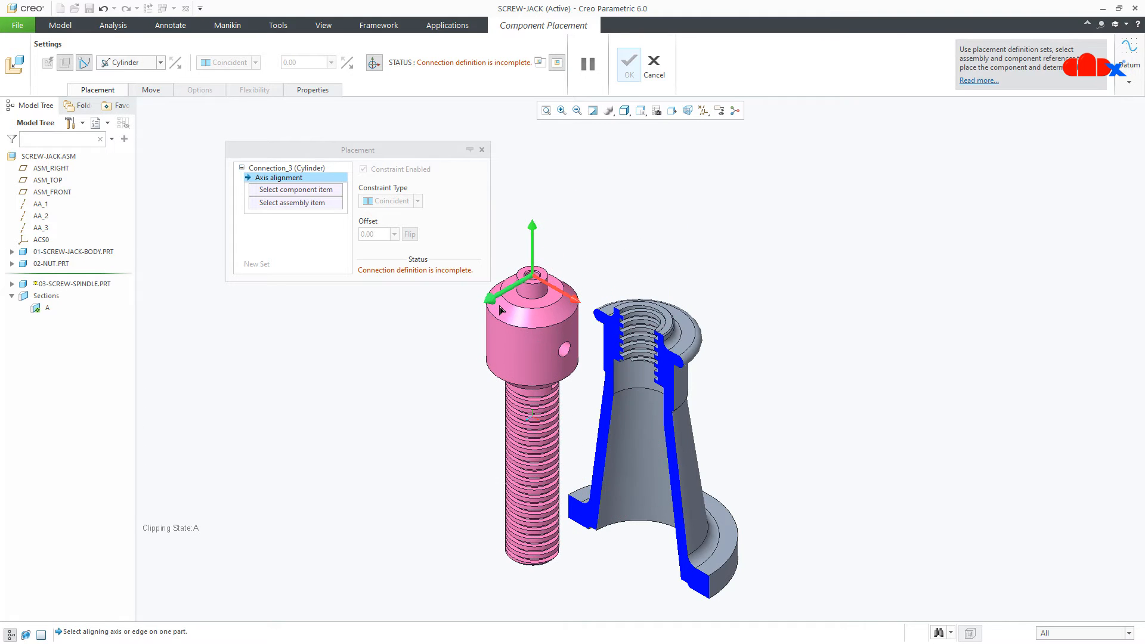
scroll(615, 341, "up", 2)
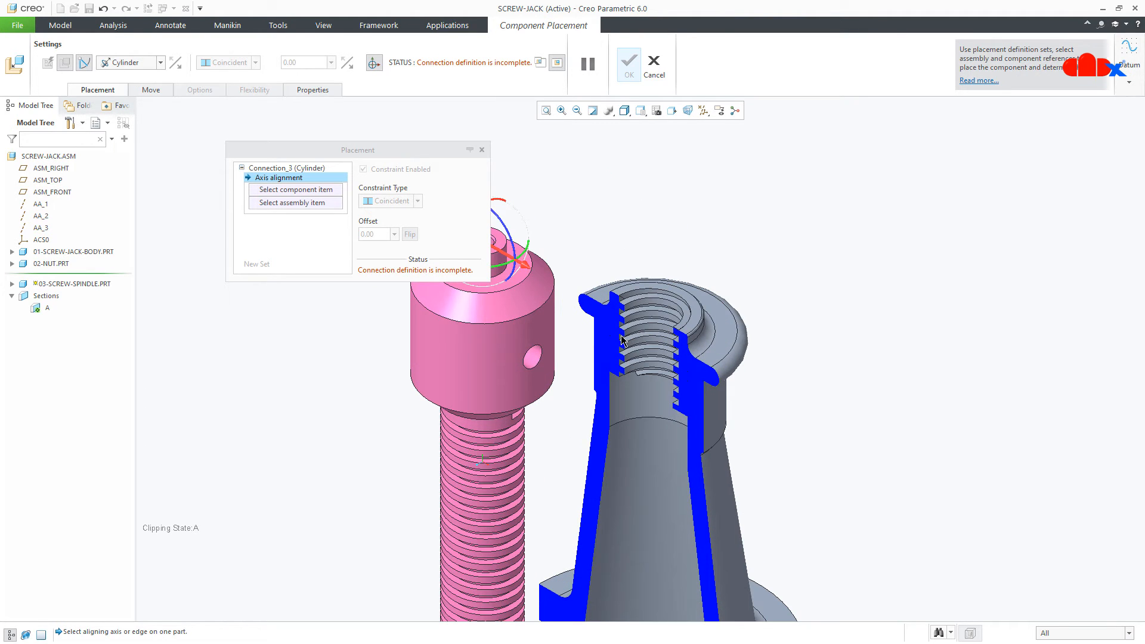
left_click(646, 316)
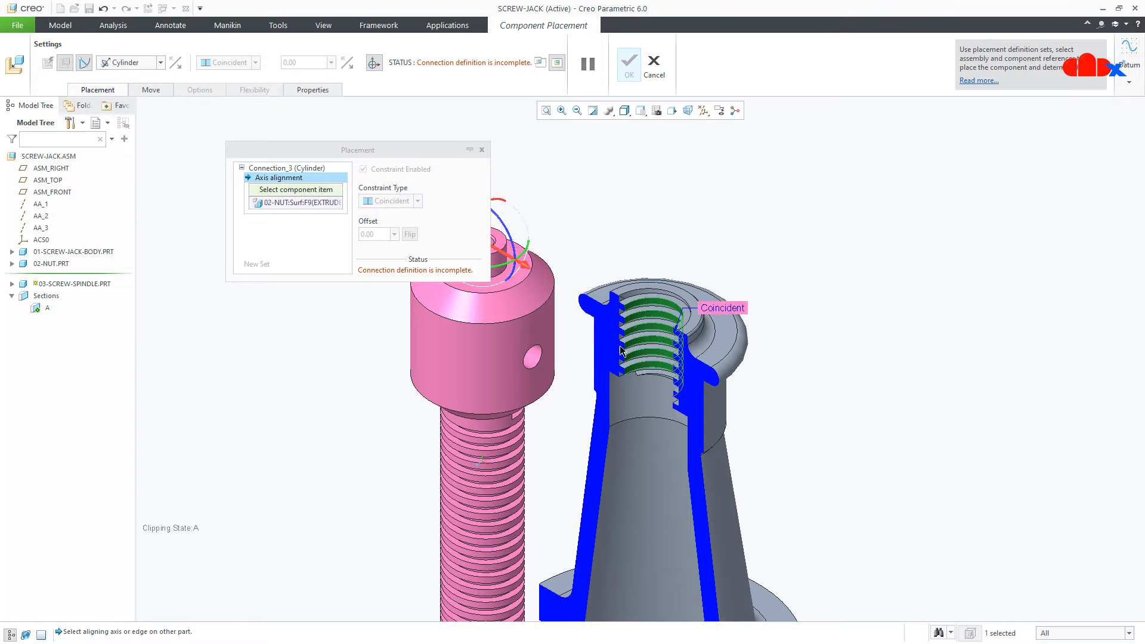
left_click(522, 453)
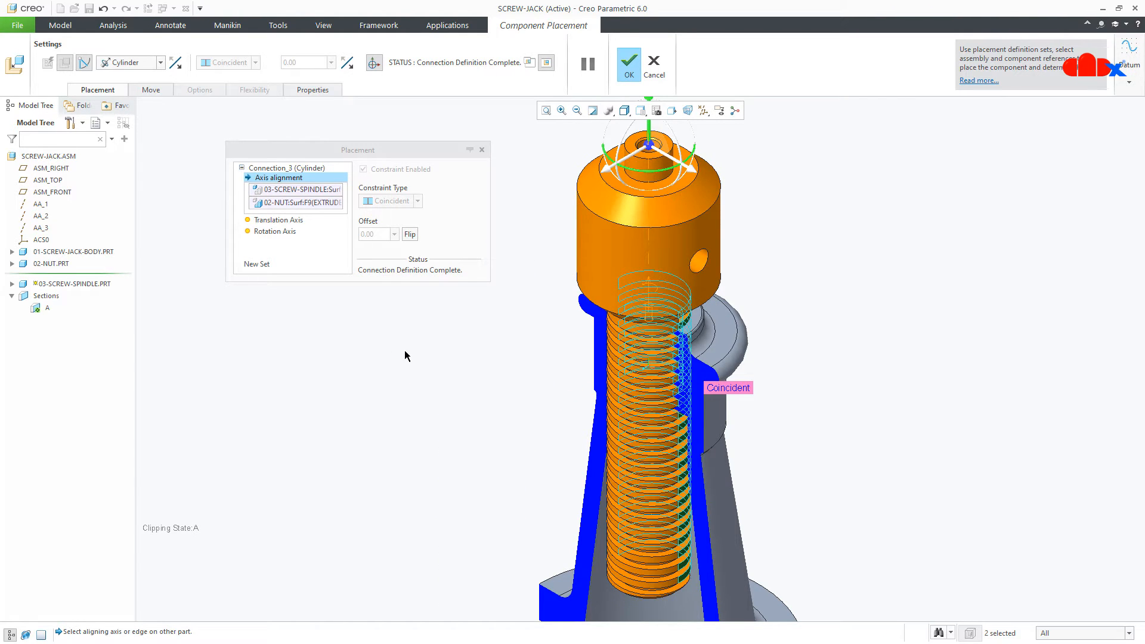
Define the Translation Axis references as the nut's top face and the underside of the spindle head, and accept the placement
left_click(290, 221)
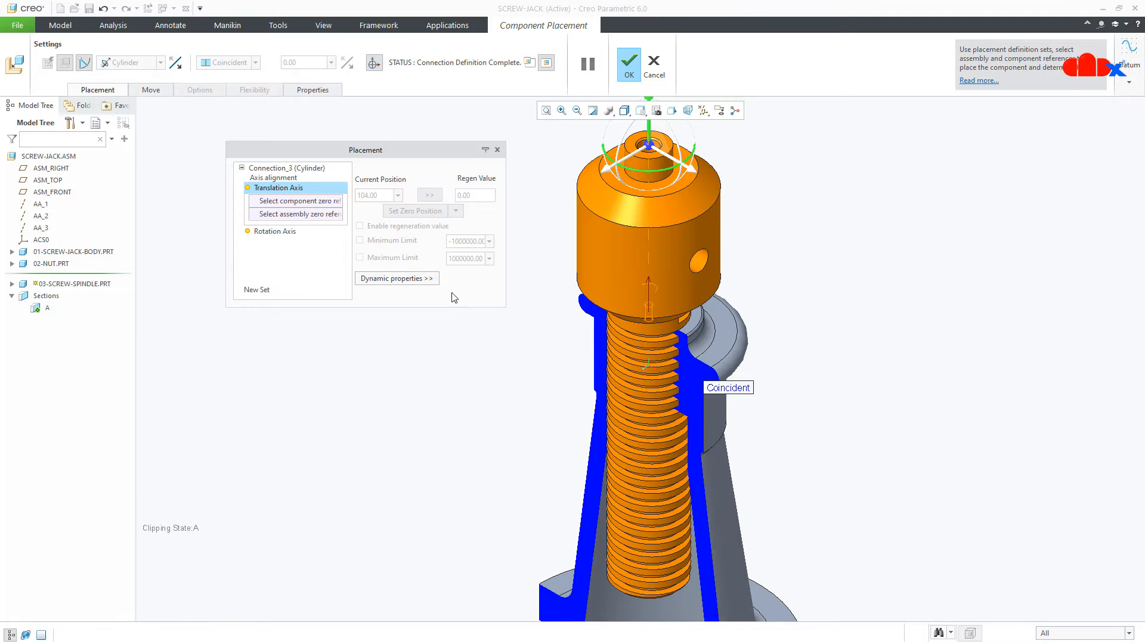
scroll(680, 316, "down", 3)
left_click(697, 329)
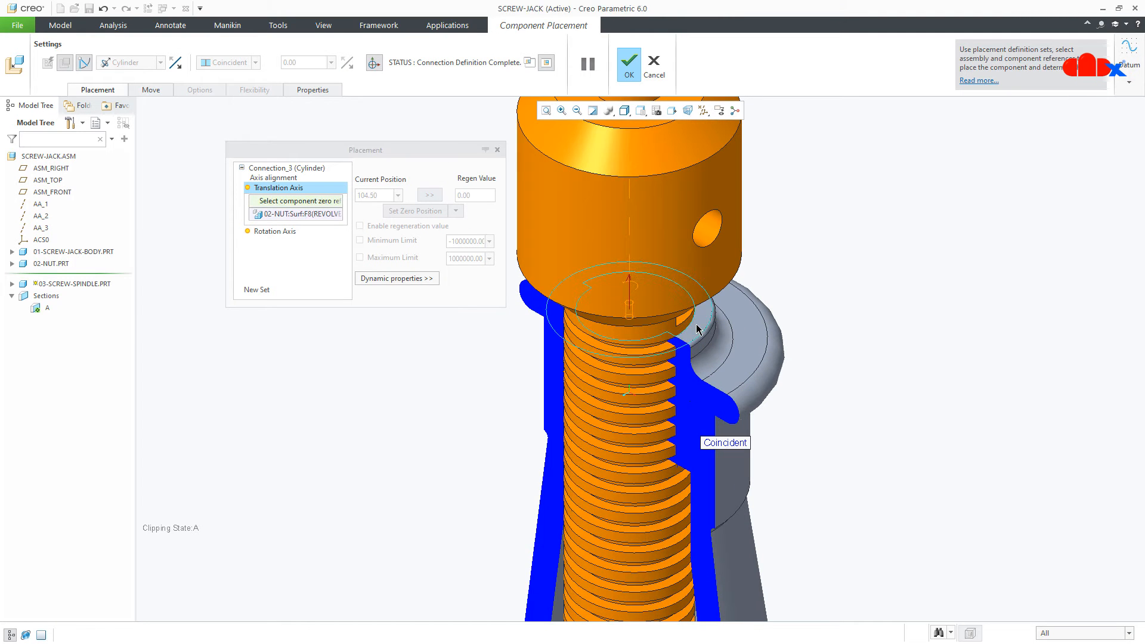
left_click(532, 65)
mouse_move(973, 201)
middle_mouse_down()
mouse_move(976, 174)
mouse_move(970, 185)
middle_mouse_up()
scroll(968, 188, "down", 5)
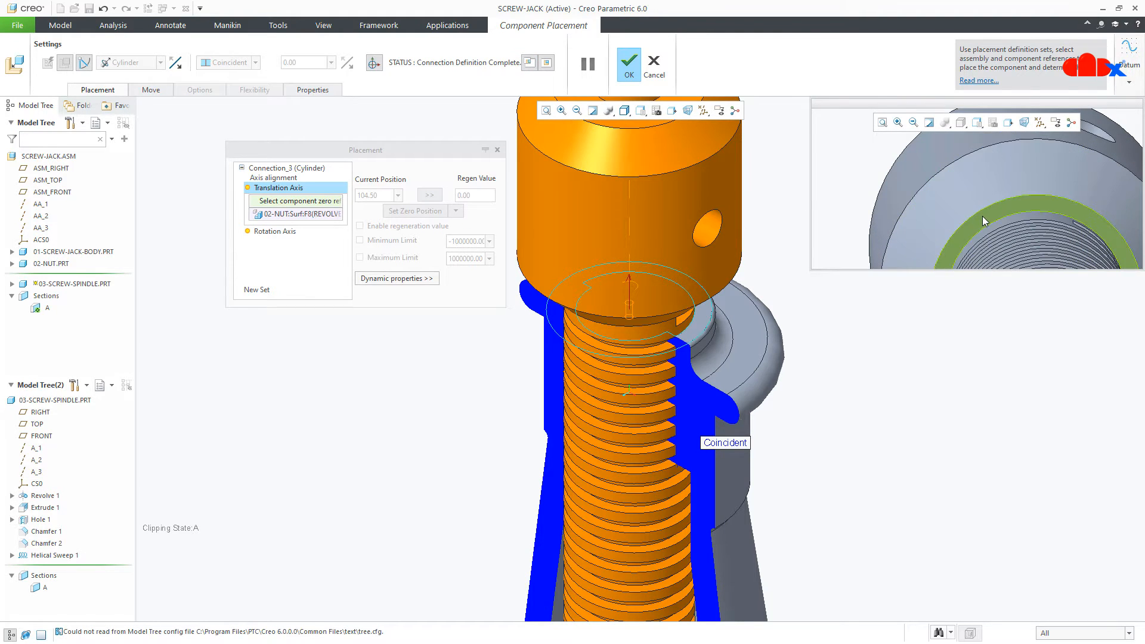
left_click(985, 221)
left_click(985, 221)
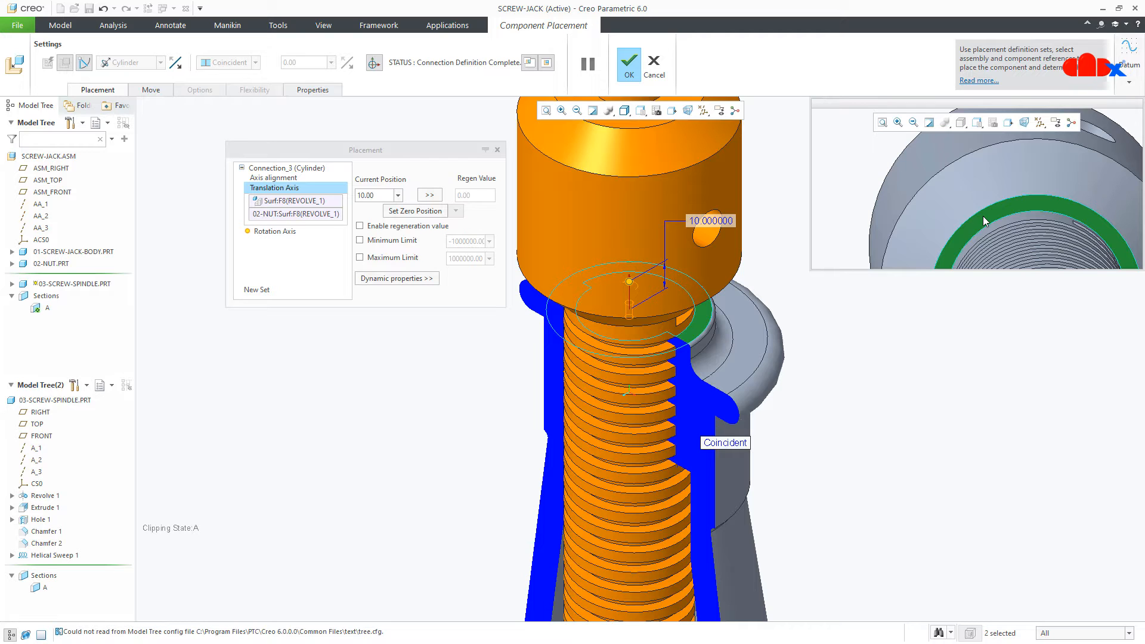
left_click(630, 65)
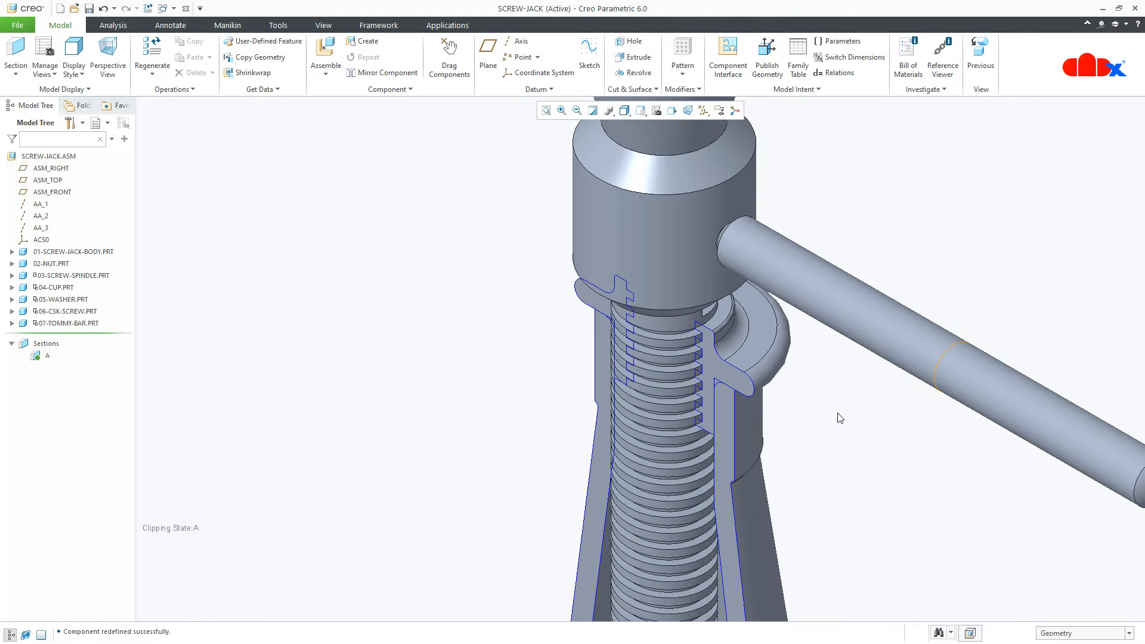
Test the spindle's motion with Drag Components, cancelling the move to restore its original position
scroll(838, 417, "down", 3)
scroll(763, 471, "down", 3)
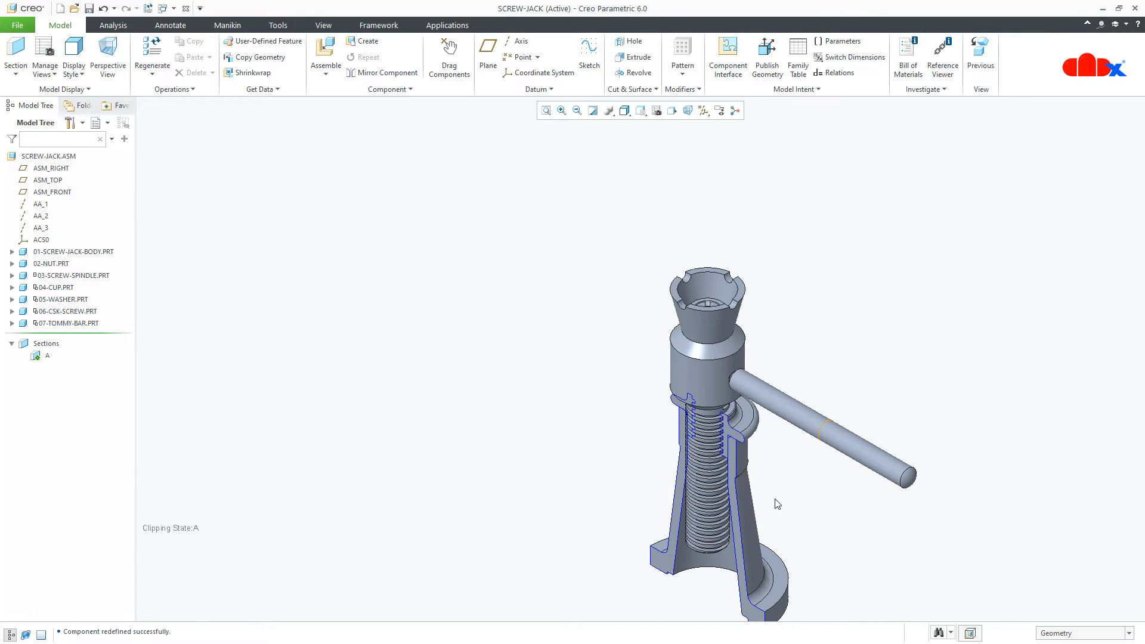
middle_click_drag(778, 504, 728, 448, "shift")
scroll(738, 472, "down", 2)
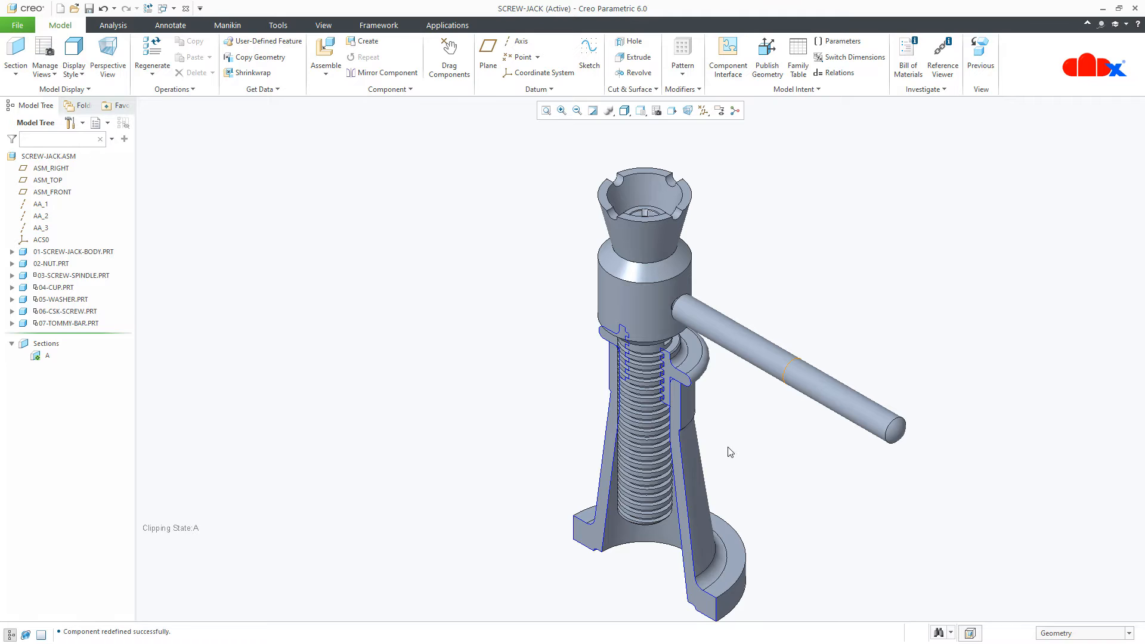
left_click(454, 75)
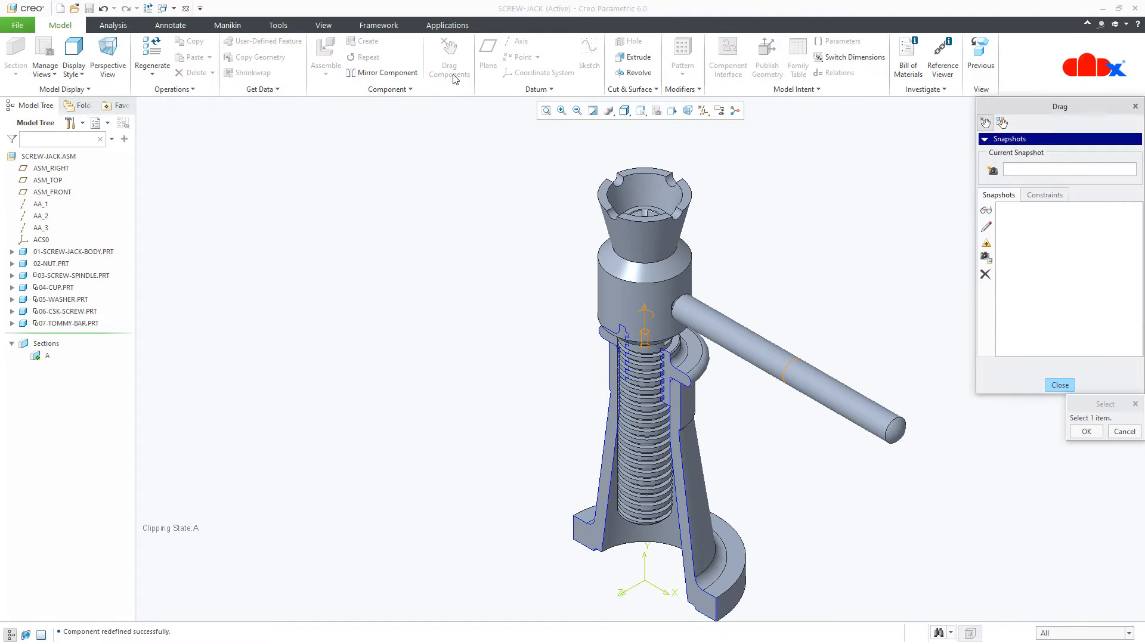
left_click(639, 274)
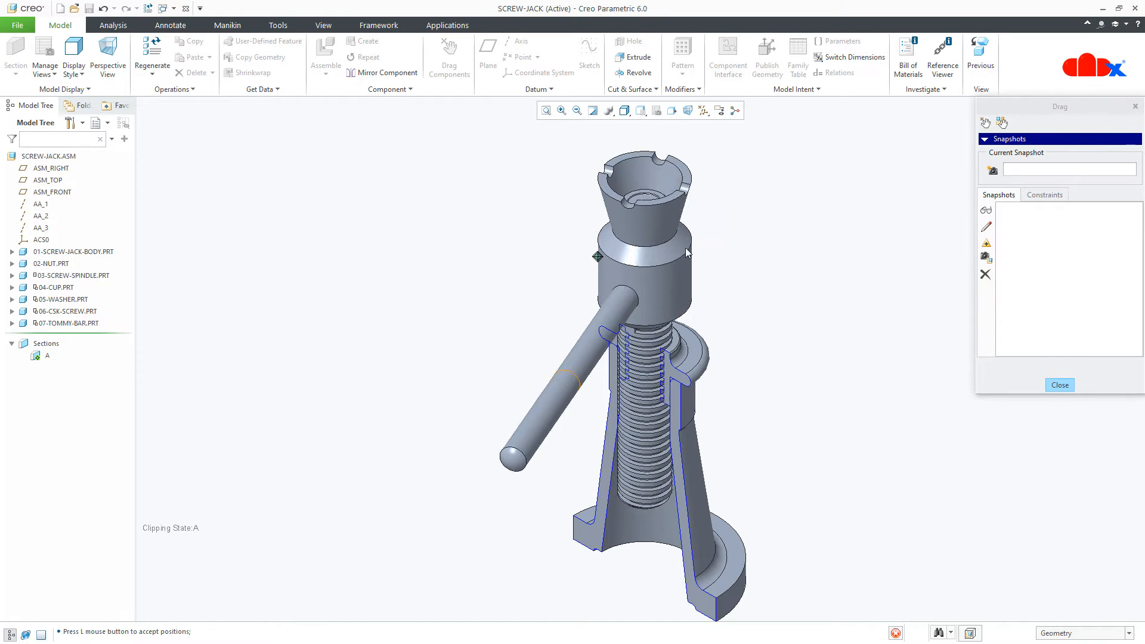
middle_click(630, 265)
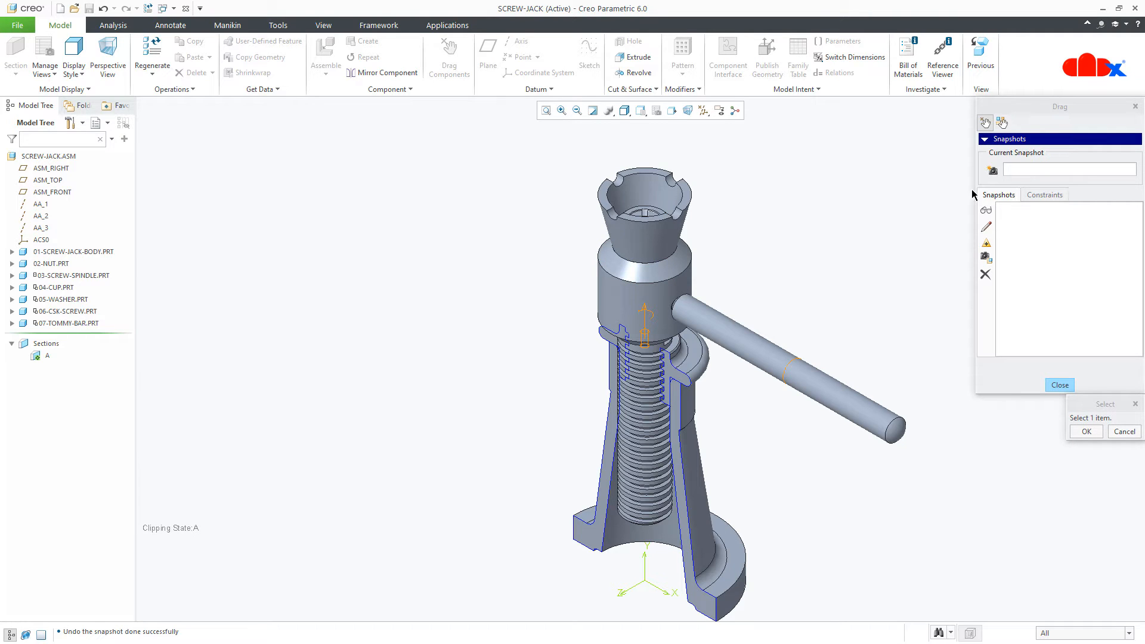
Take a snapshot of the current assembly position, name it "start", and finish dragging components
left_click(992, 171)
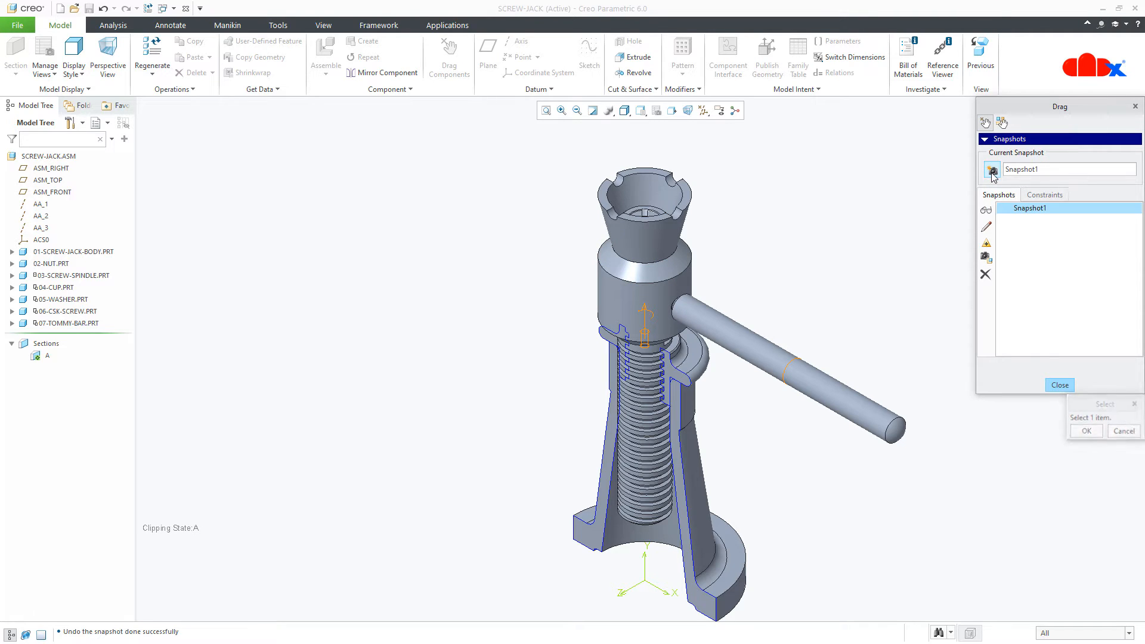
double_click(1051, 170)
type("start")
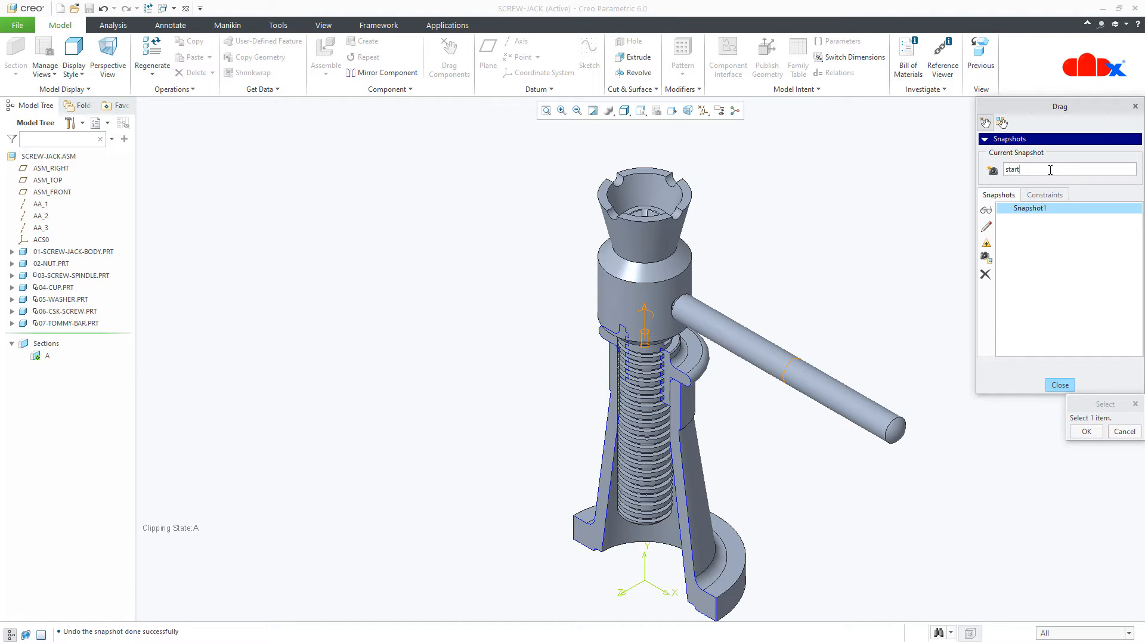
key("Return")
left_click(1061, 385)
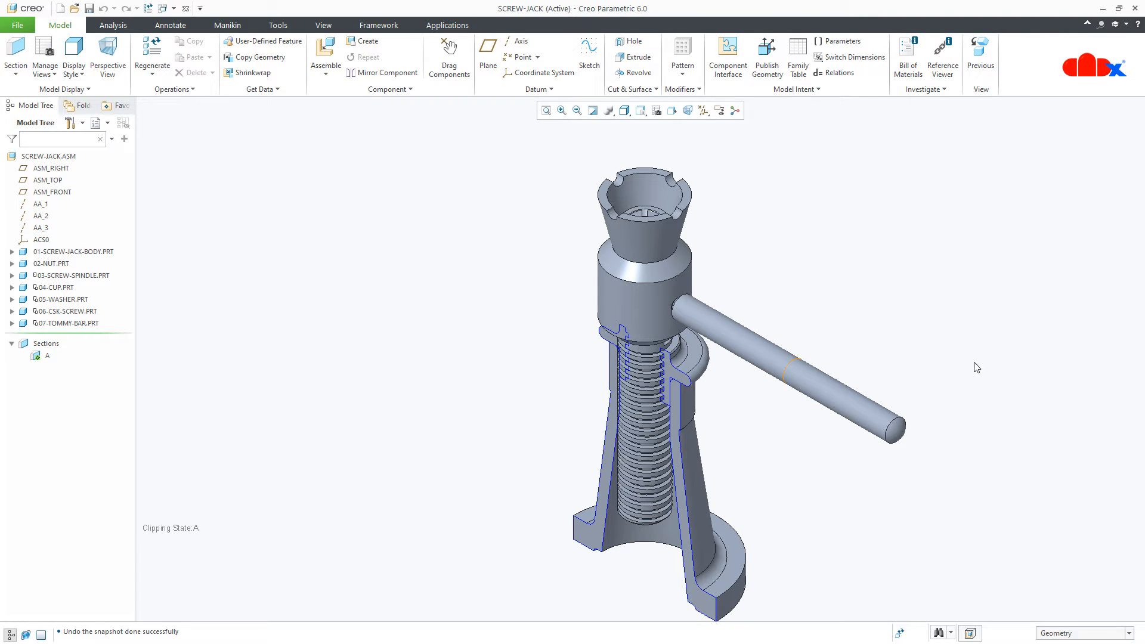
Switch the assembly to the Mechanism application
left_click(453, 29)
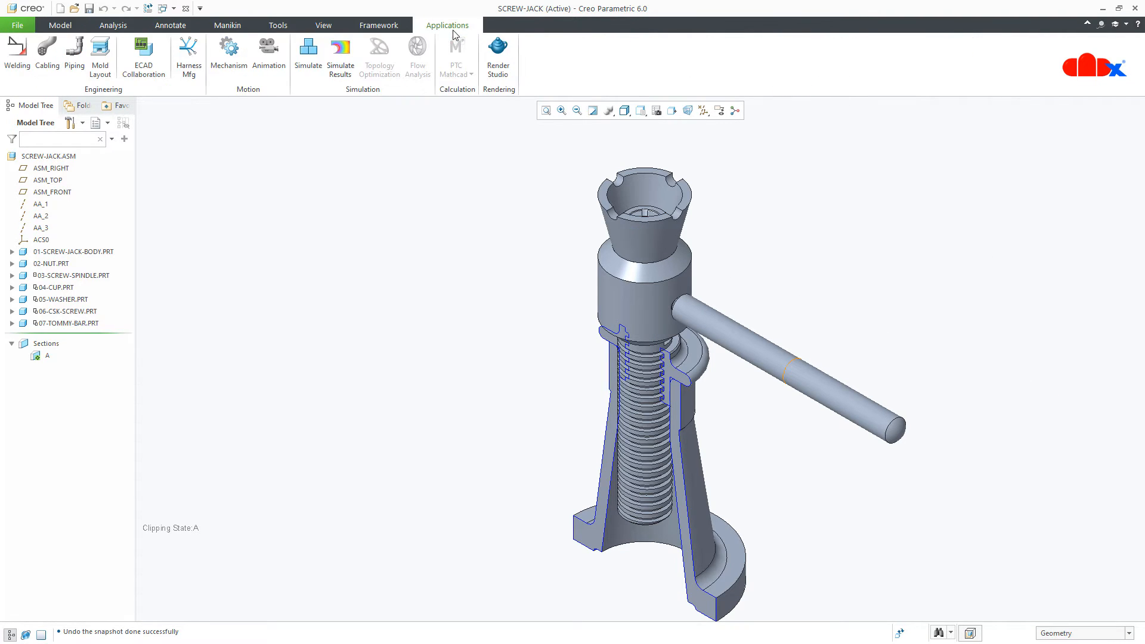
left_click(229, 60)
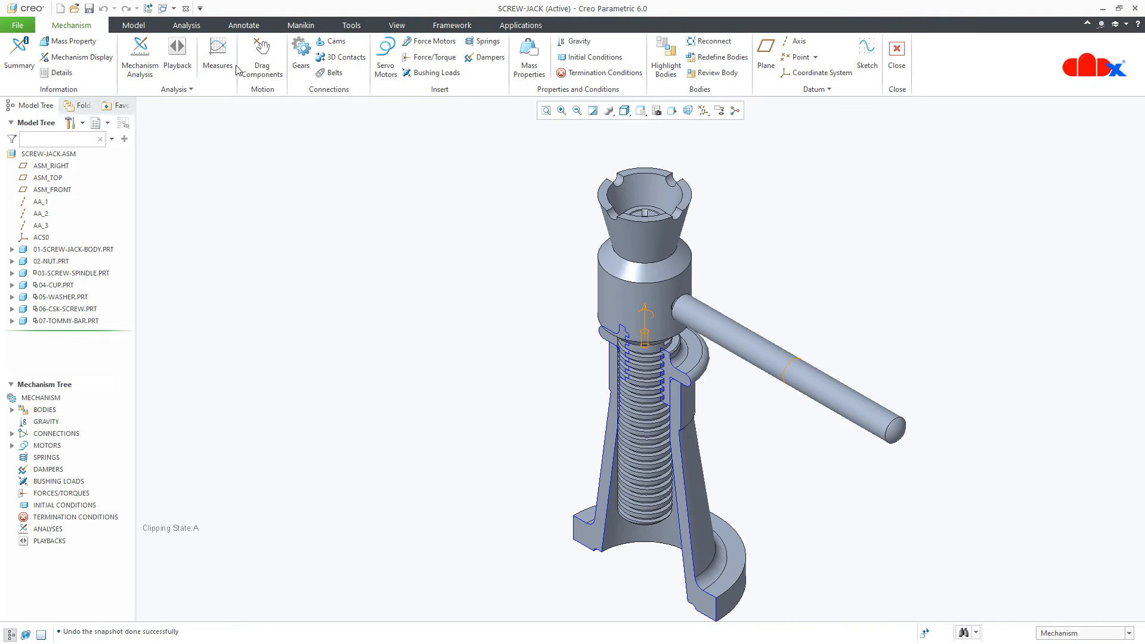
Test the spindle's motion in the Mechanism application with Drag Components, cancelling the move and finishing dragging
left_click(265, 66)
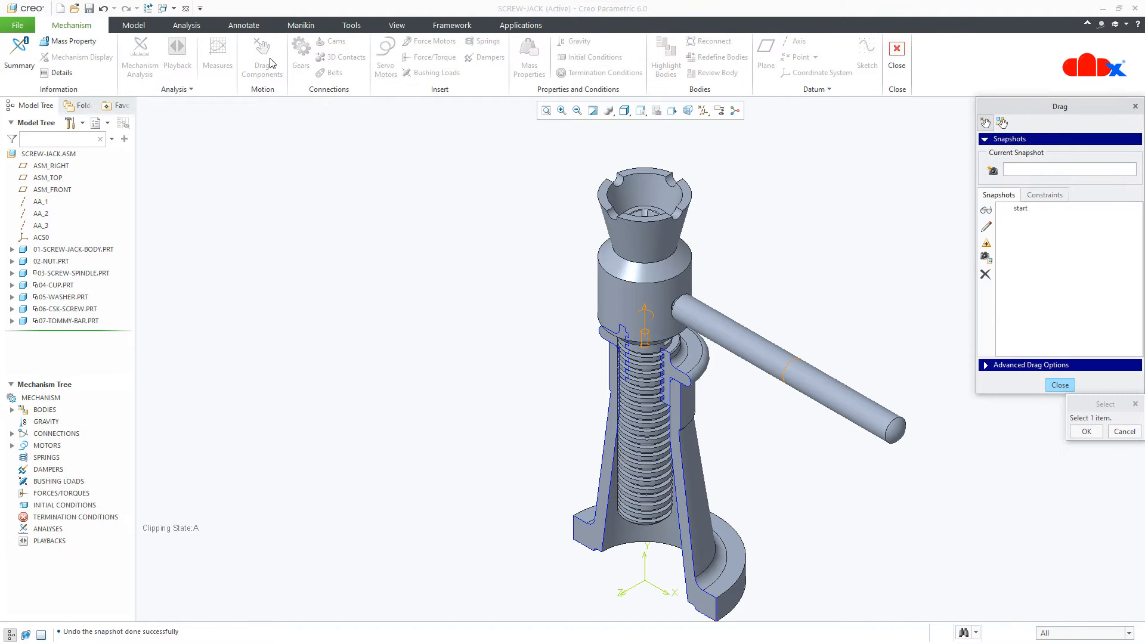
left_click(597, 293)
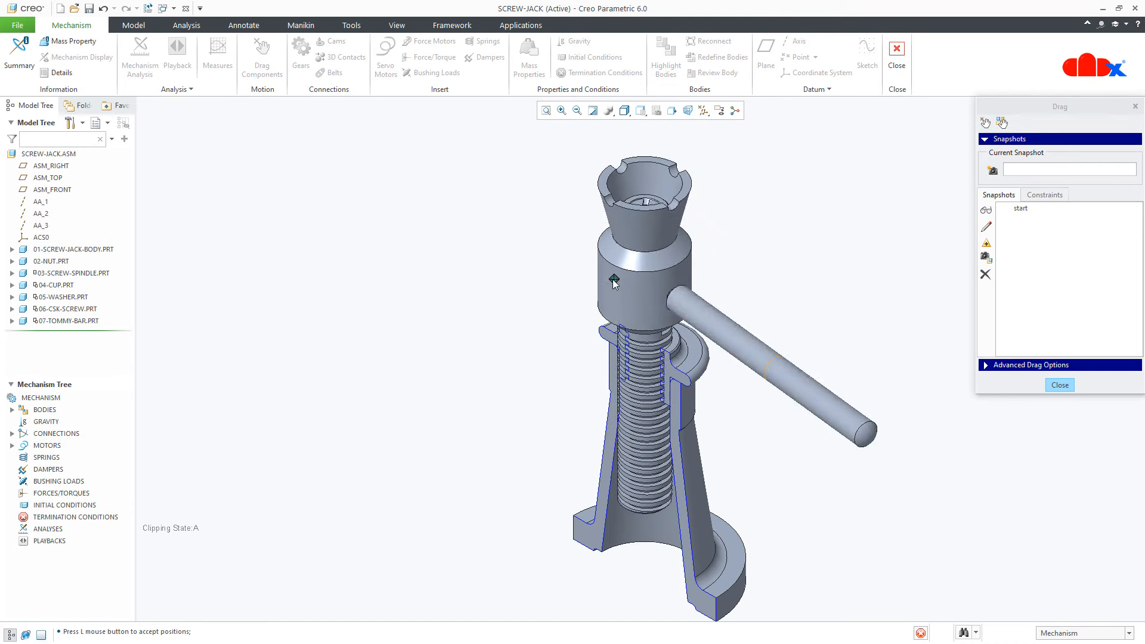
middle_click(649, 266)
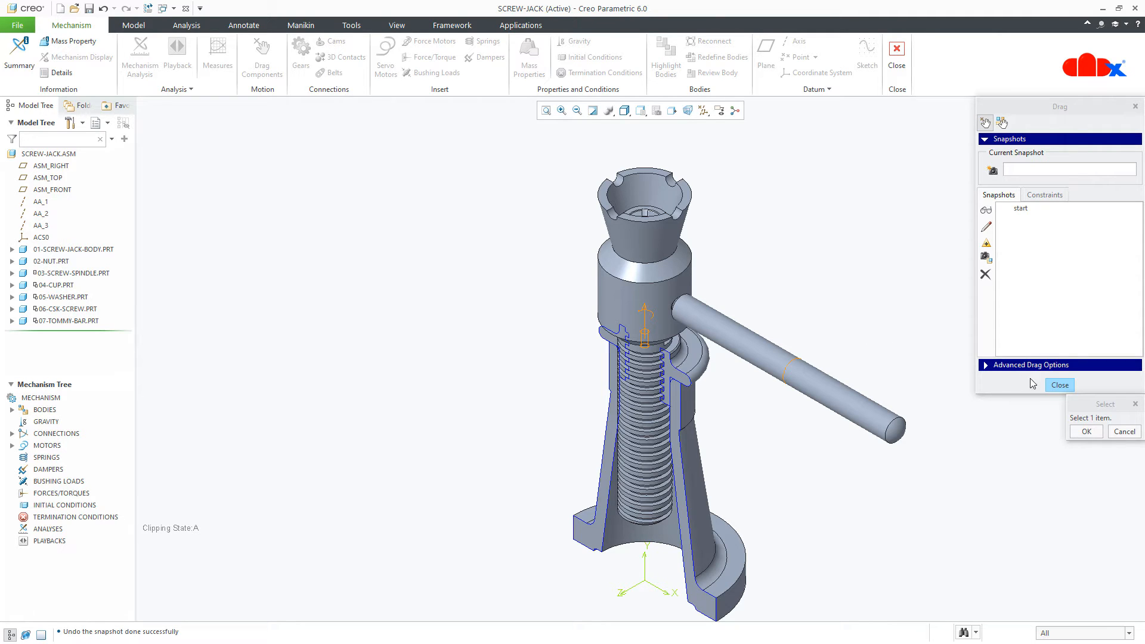
left_click(1060, 385)
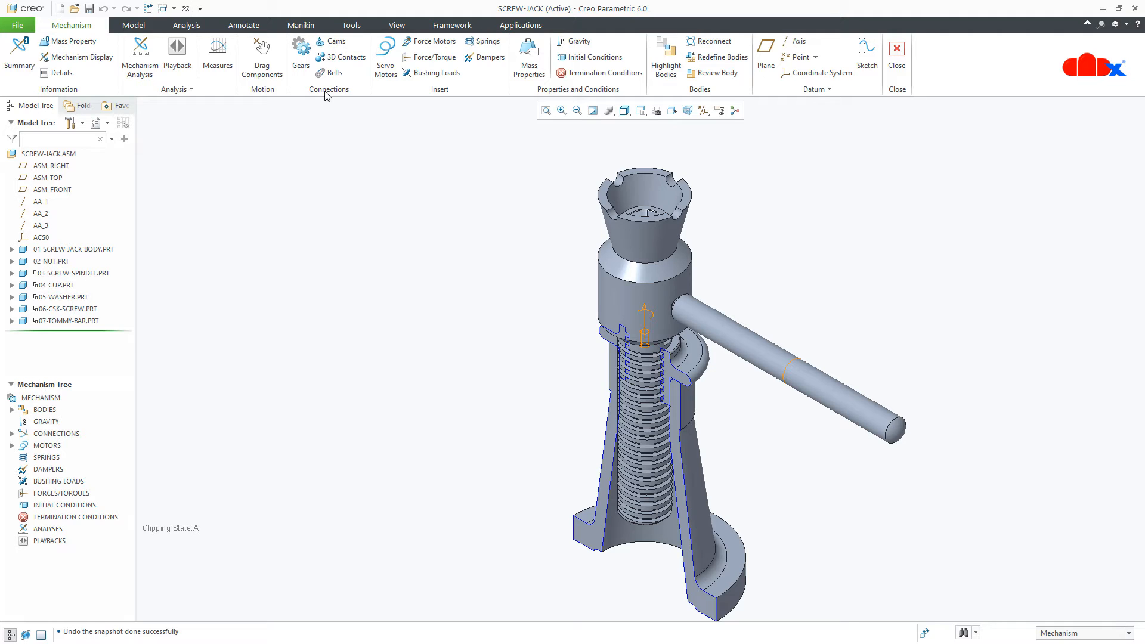
Start a generic gear pair with the spindle's rotation axis as Gear1 and a pitch circle diameter of 34.5 mm
left_click(302, 55)
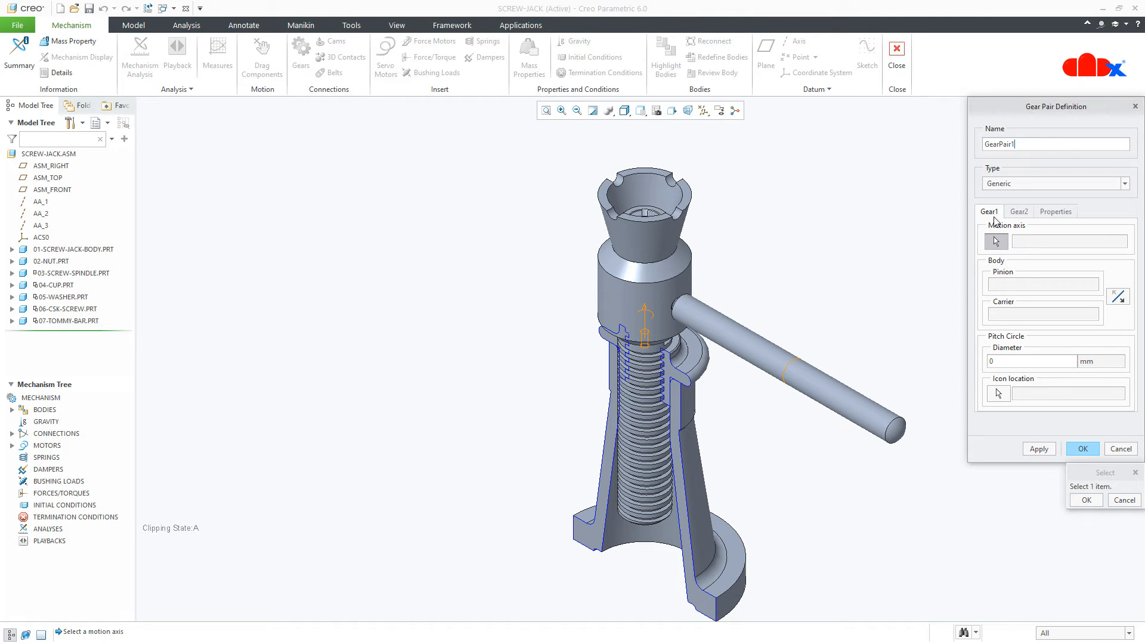
left_click(1018, 212)
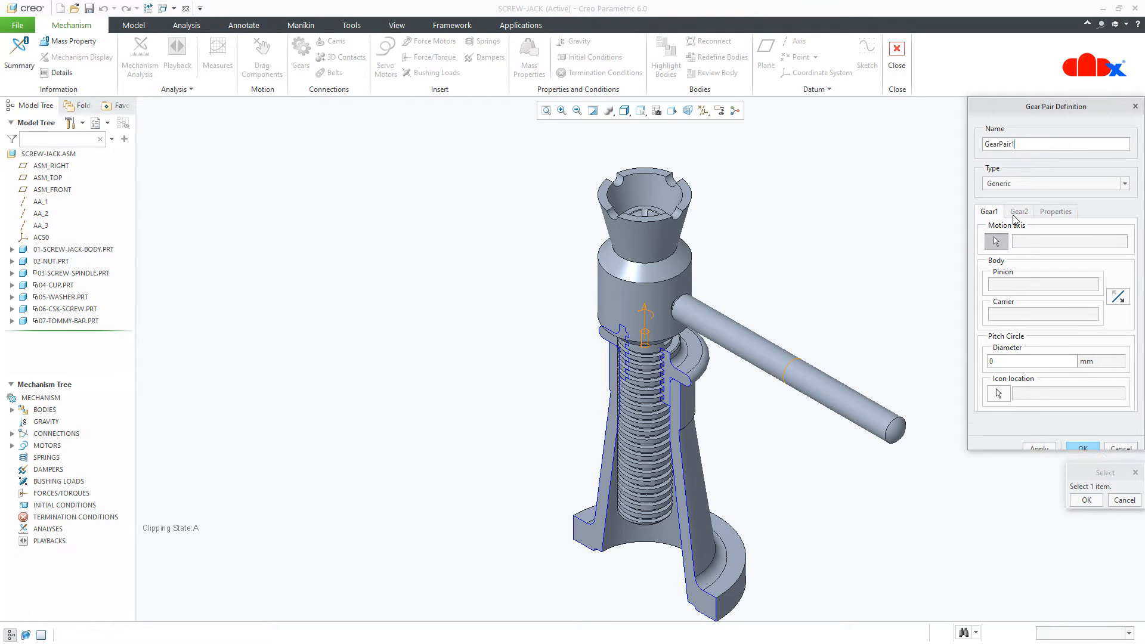
left_click(1049, 215)
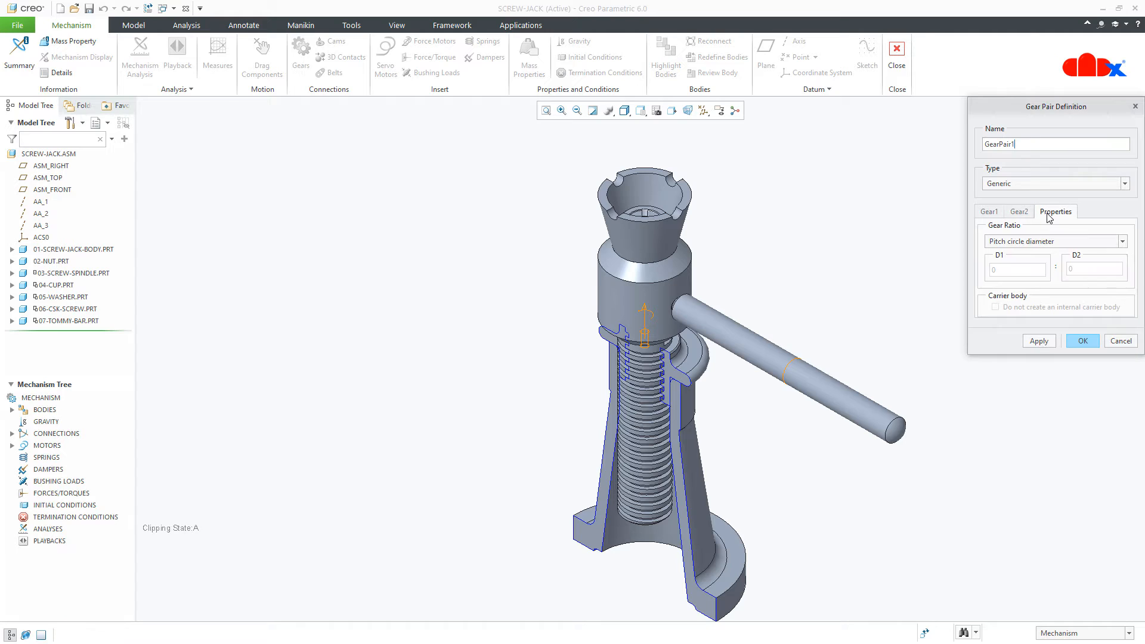
left_click(995, 215)
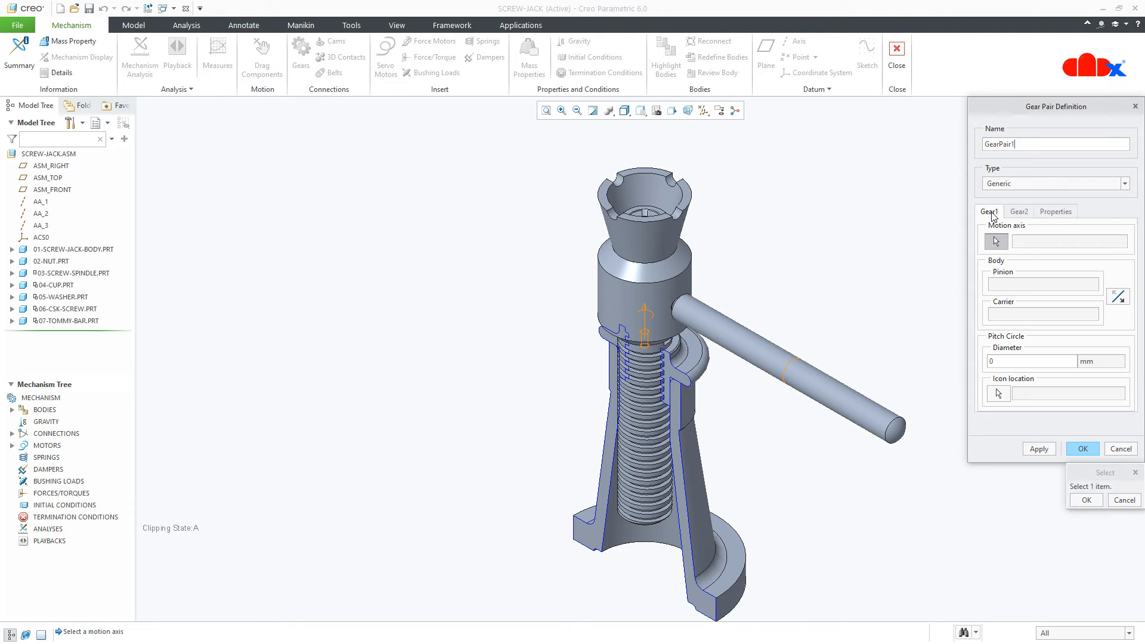
left_click(654, 321)
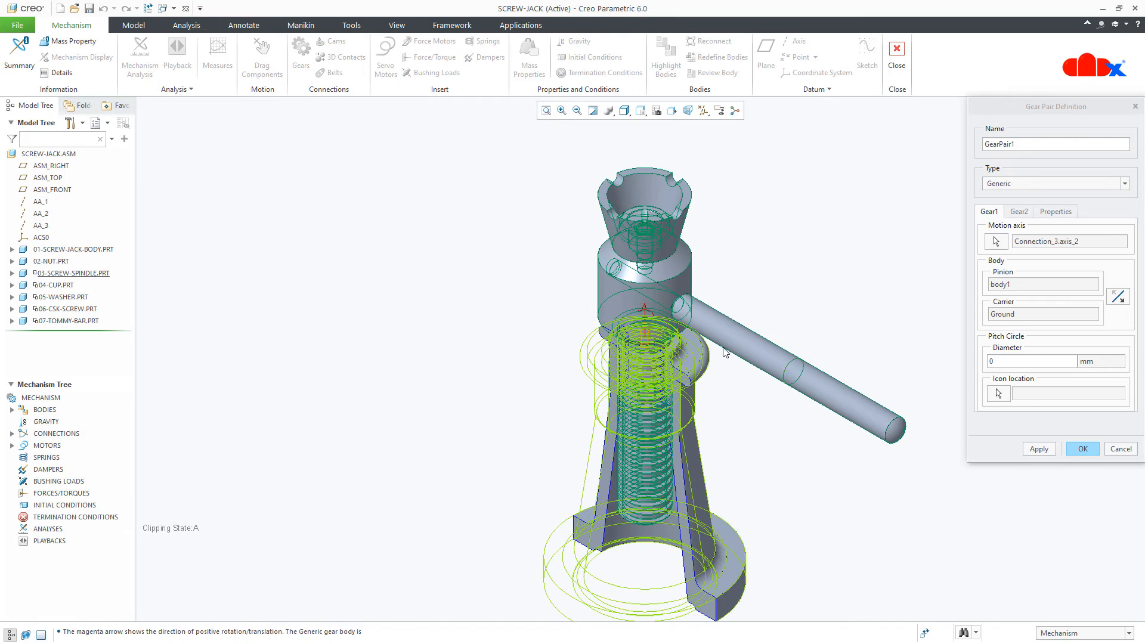
left_click(1002, 362)
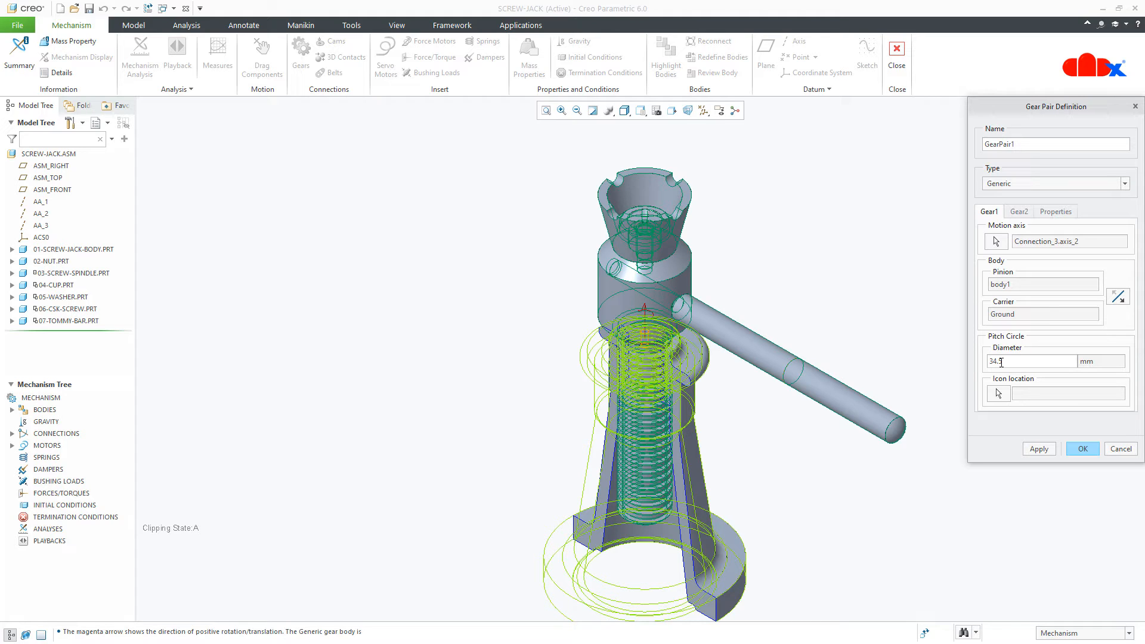
Assign the spindle's translation axis to Gear2, set a user-defined rack ratio of 7 mm/rev, and accept the gear pair
left_click(1021, 214)
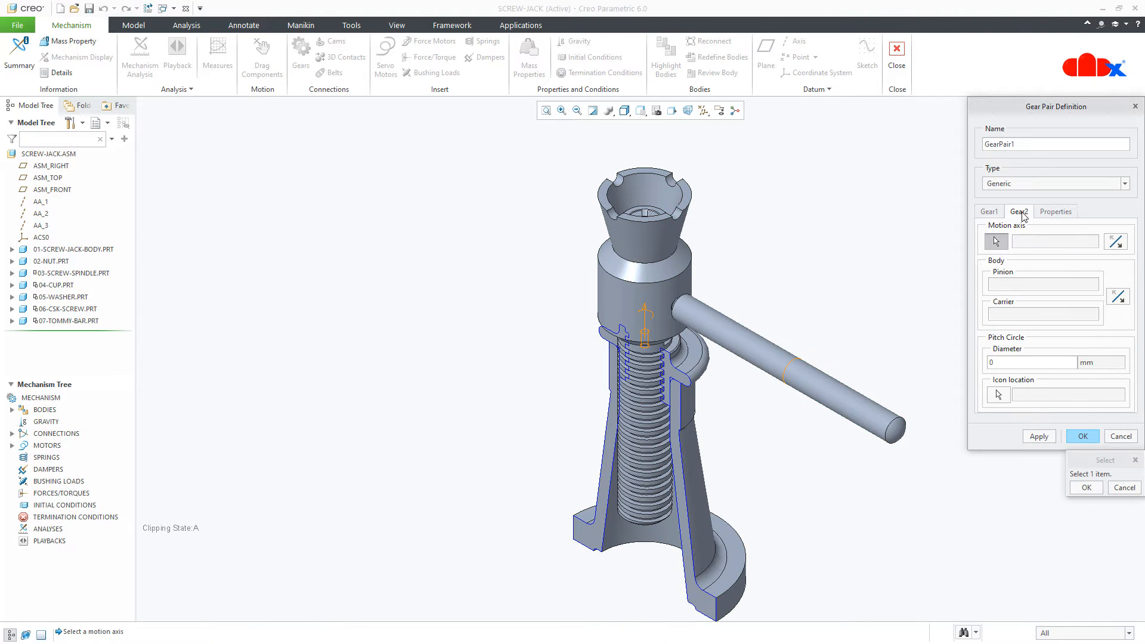
left_click(652, 324)
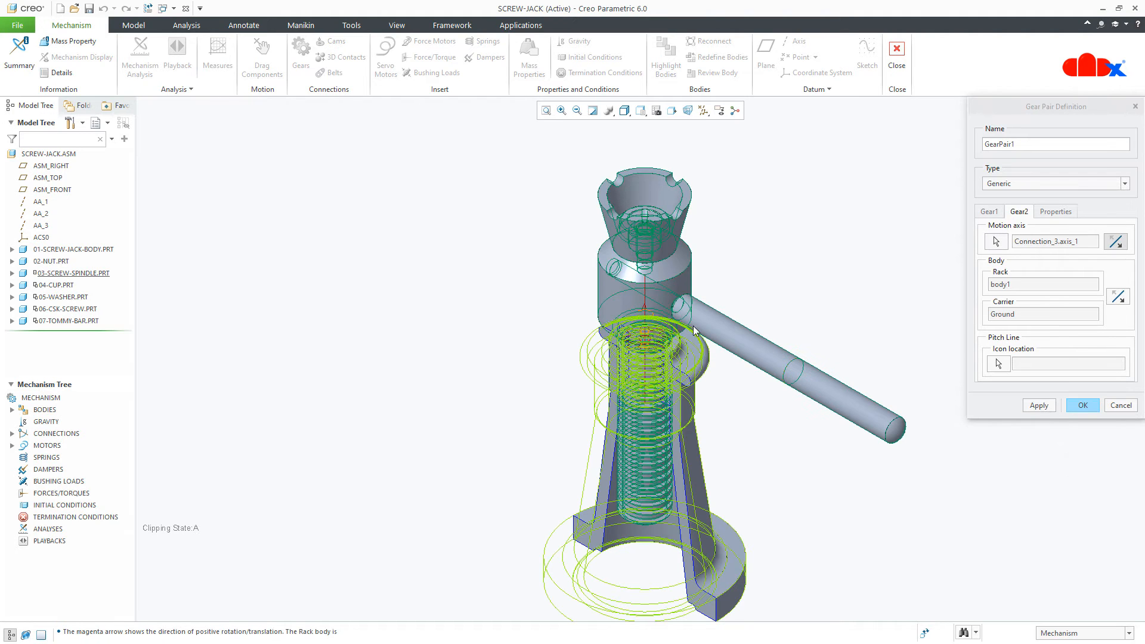
left_click(1046, 214)
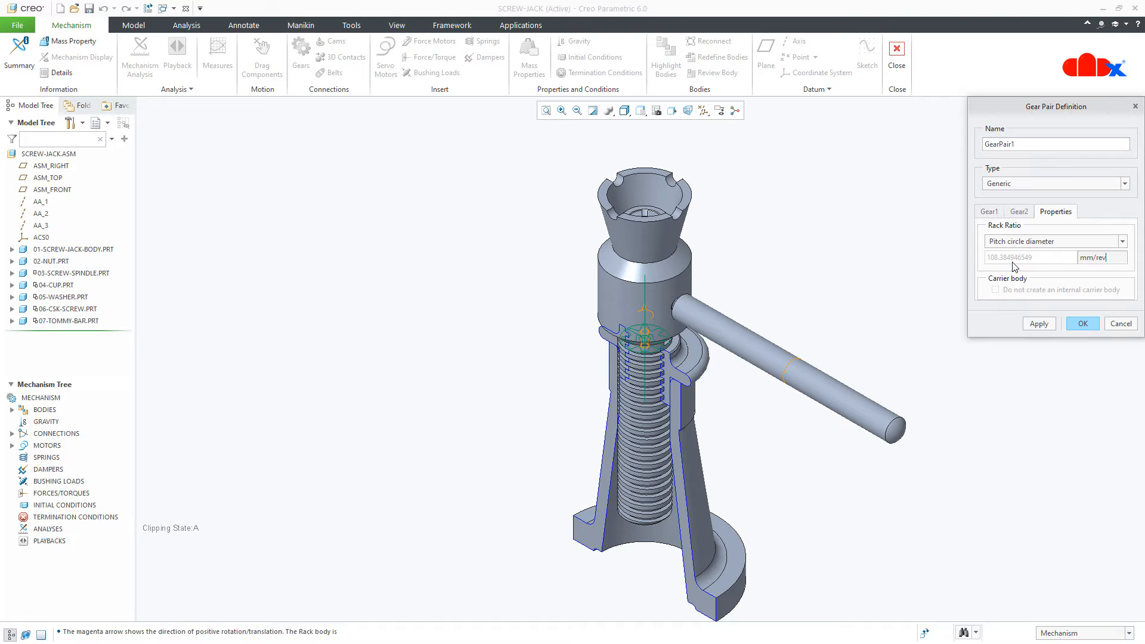
left_click(1030, 242)
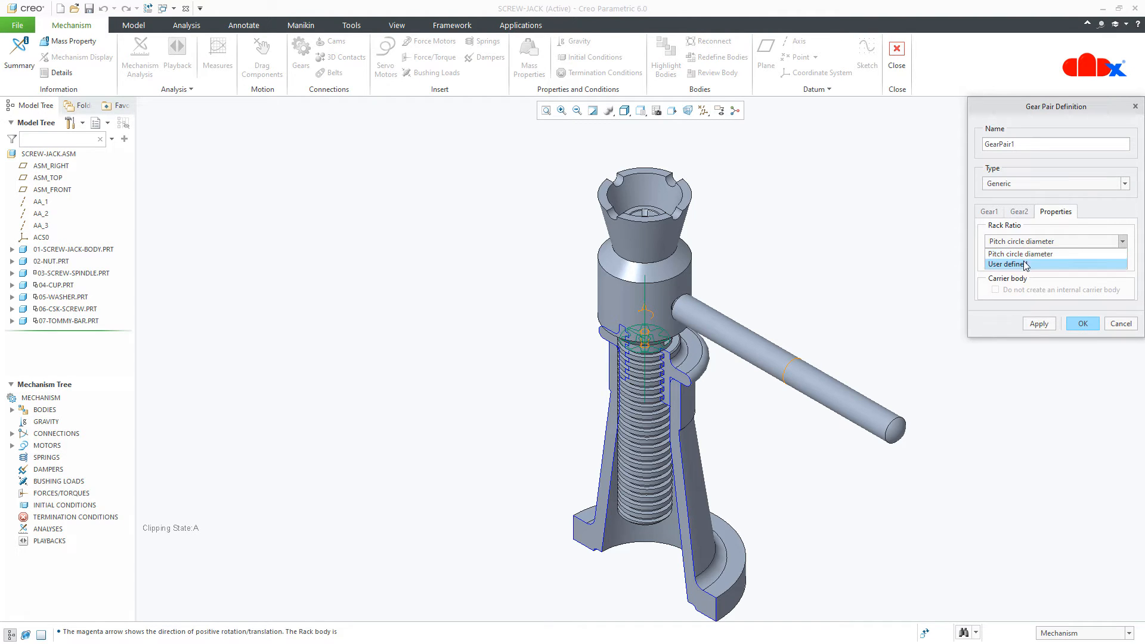
left_click(1026, 262)
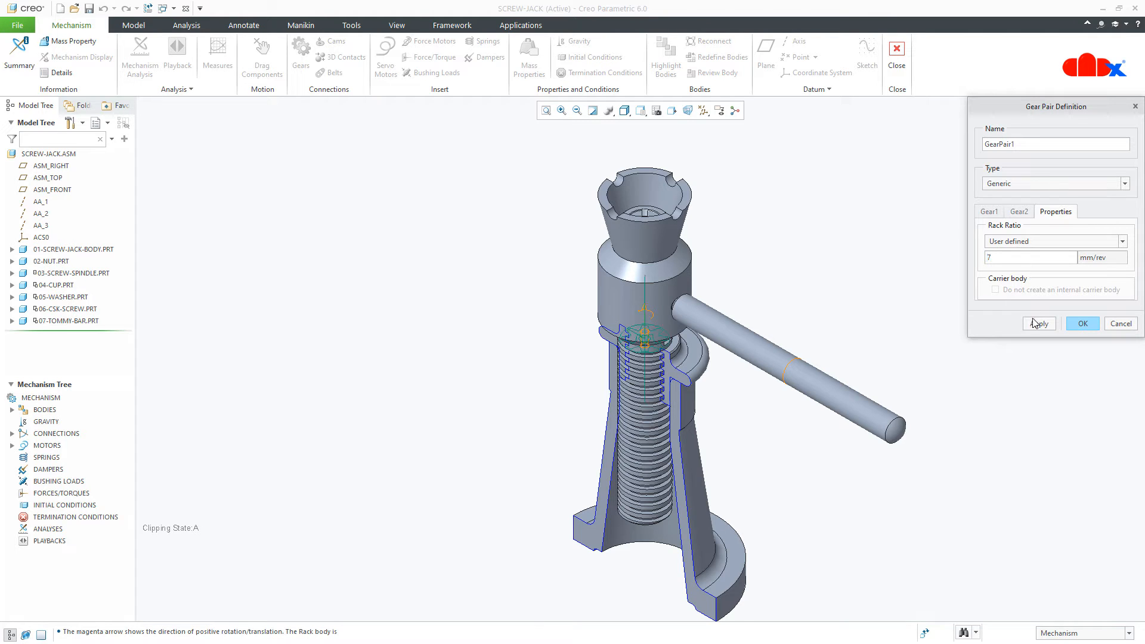
left_click(1083, 325)
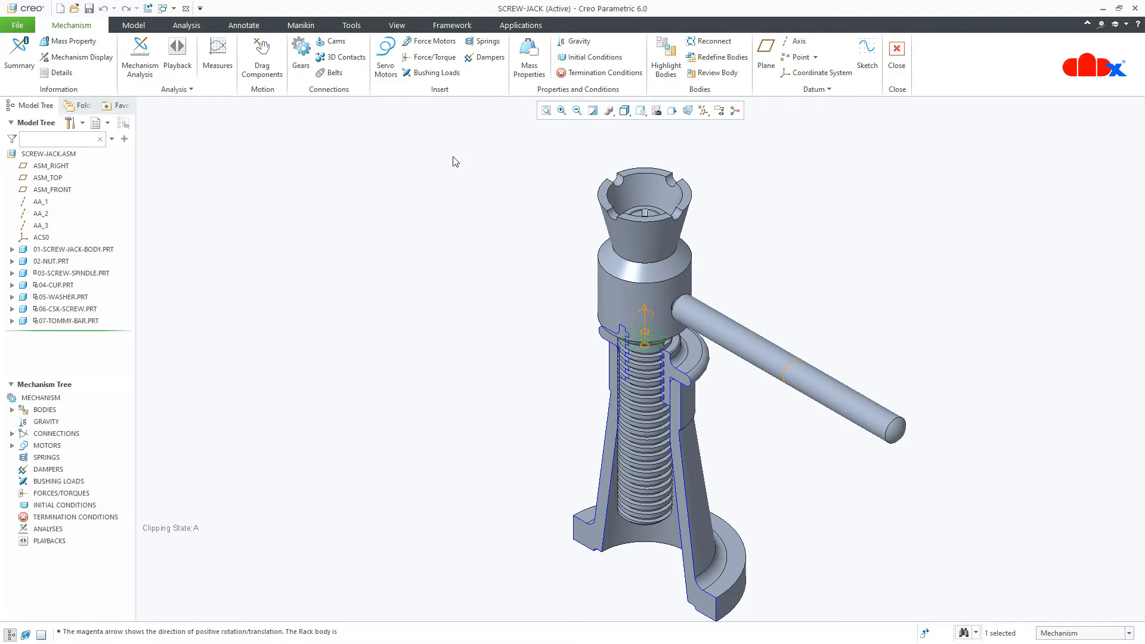
Check the coupled rotation and lift of the spindle with Drag Components, cancelling the move and finishing dragging
left_click(278, 79)
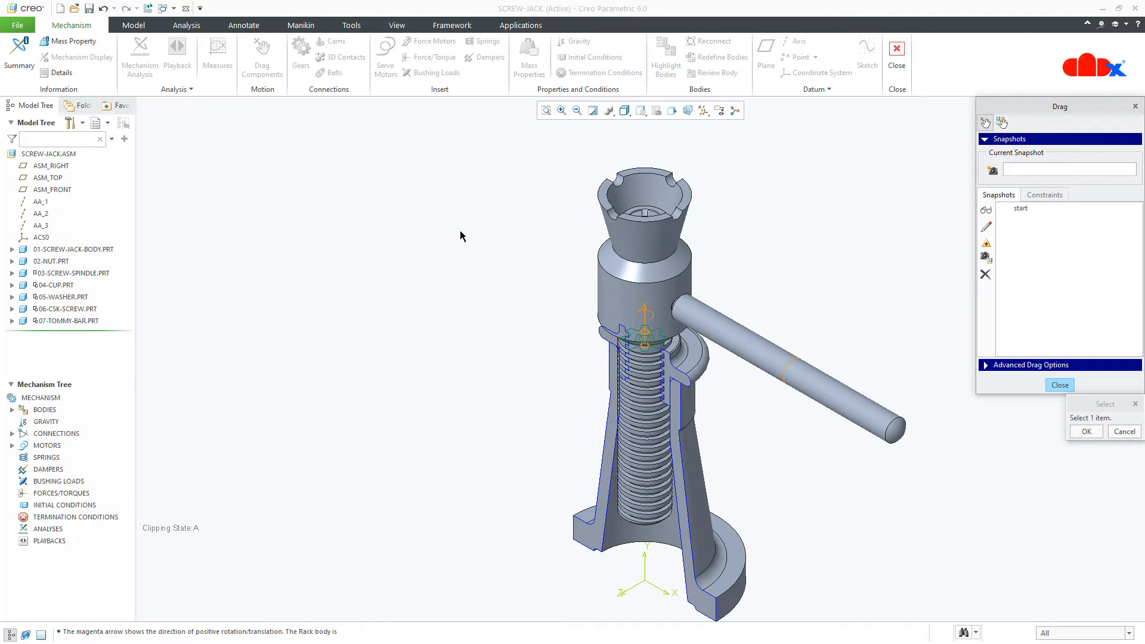
left_click(604, 297)
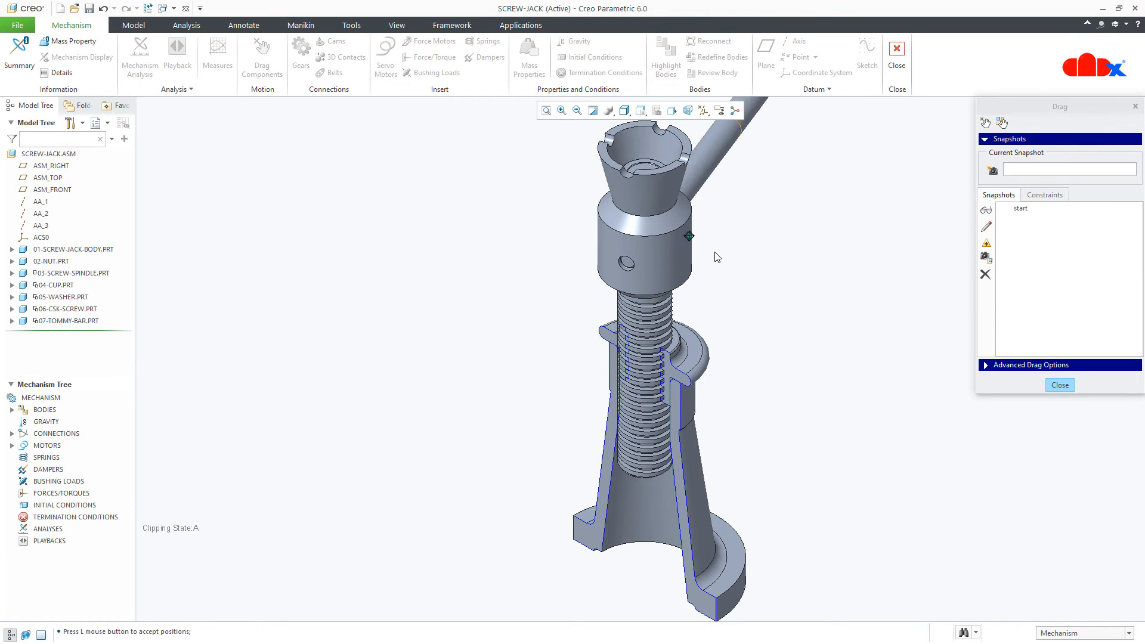
middle_click(718, 257)
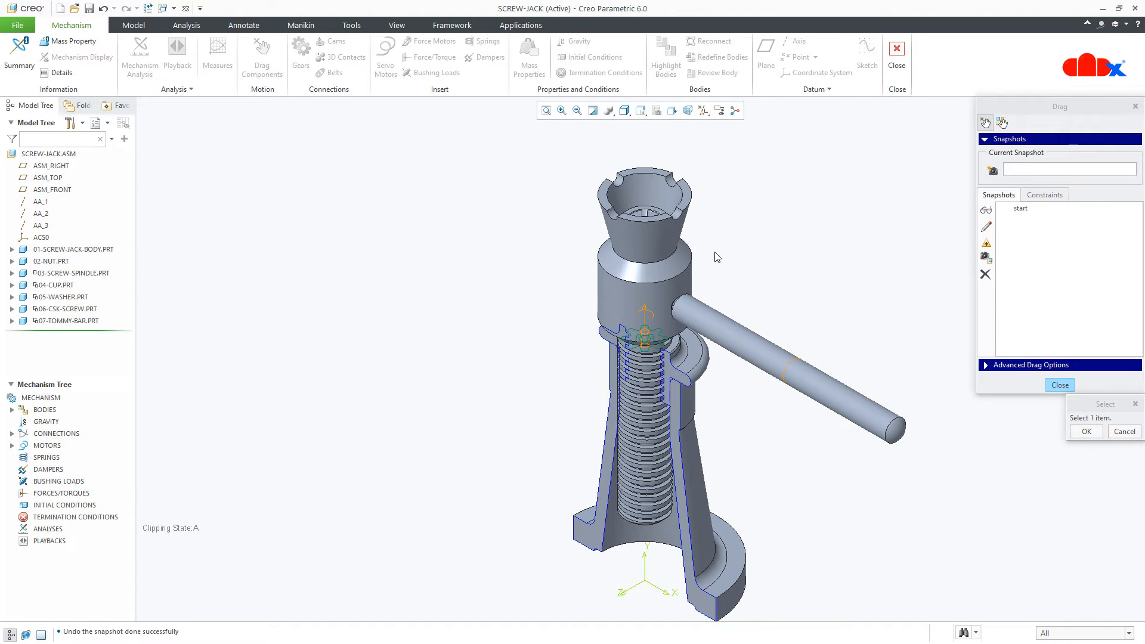
left_click(1058, 385)
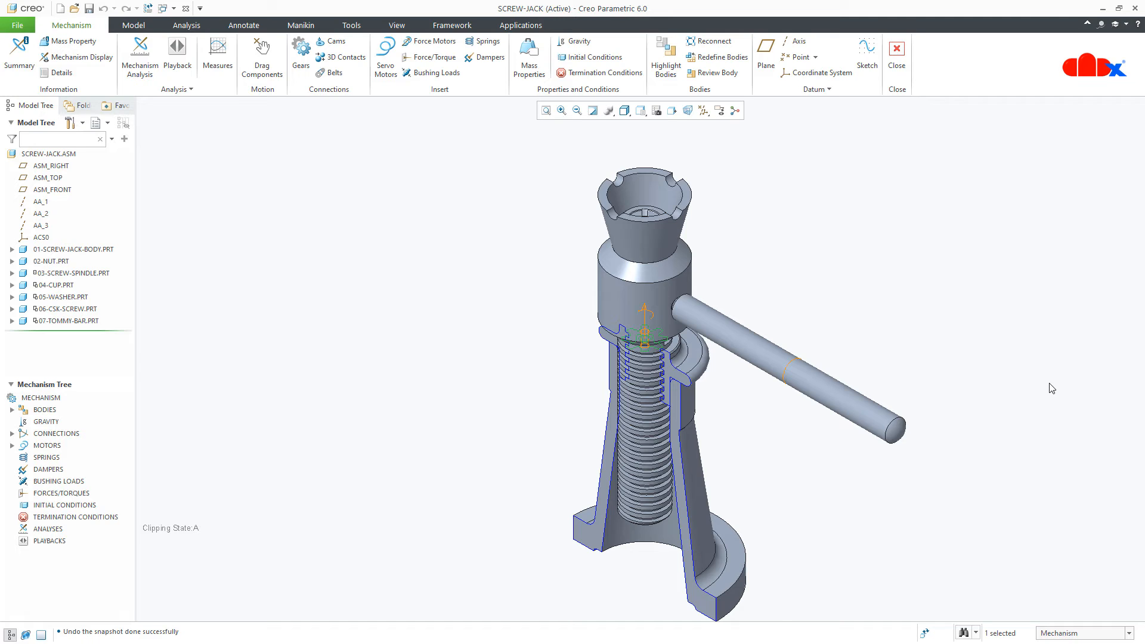
Start a servo motor on the spindle's rotation axis, with Angular Velocity as its driven quantity
left_click(386, 67)
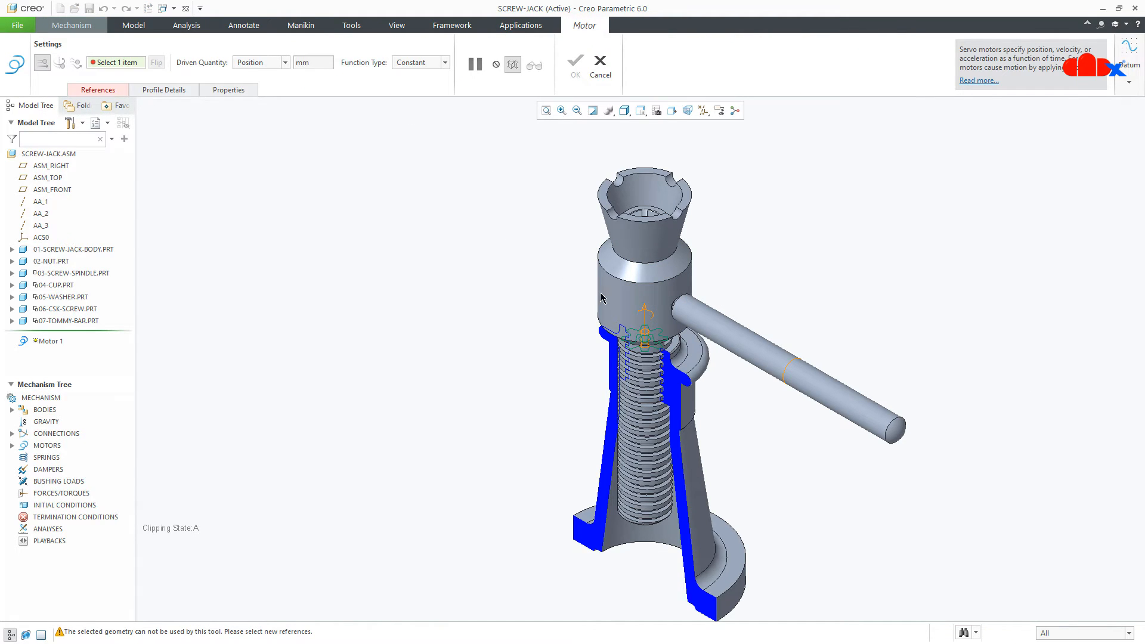
left_click(650, 318)
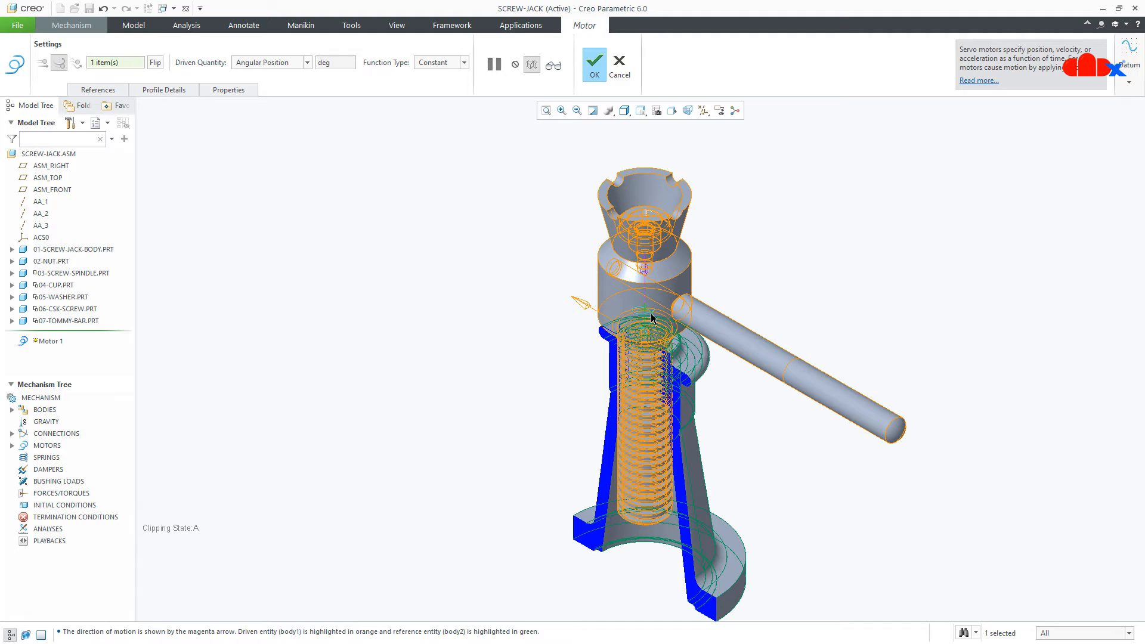
left_click(169, 92)
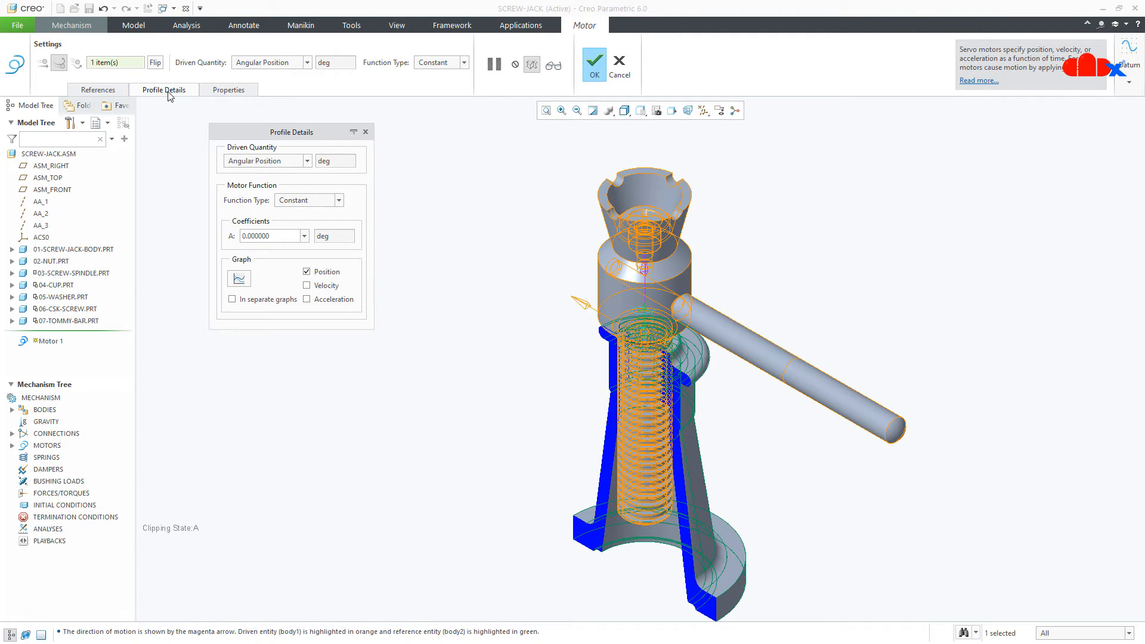
left_click(265, 164)
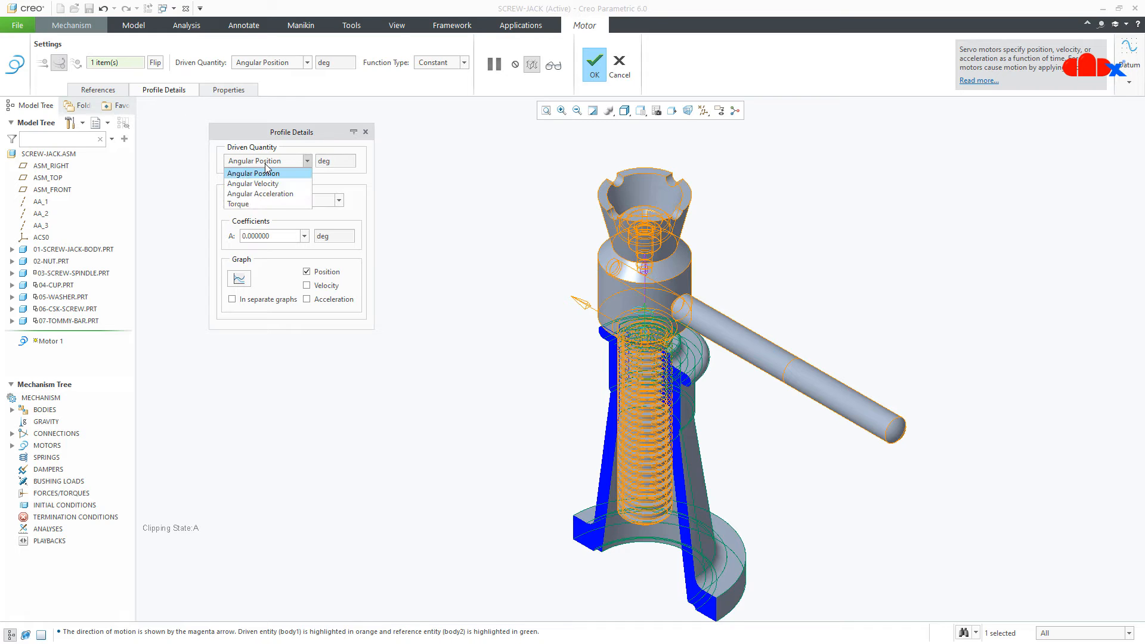
left_click(266, 184)
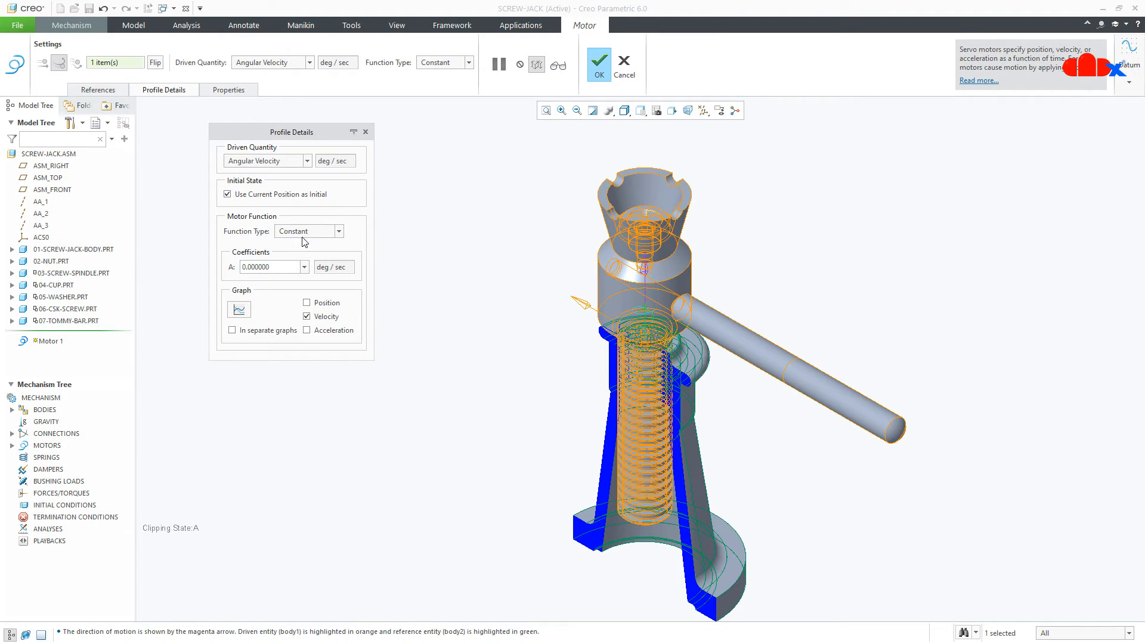
Set the motor's constant coefficient A to 45 deg/sec, plot its velocity profile, and accept the motor
double_click(283, 267)
type("45")
key("Return")
left_click(239, 309)
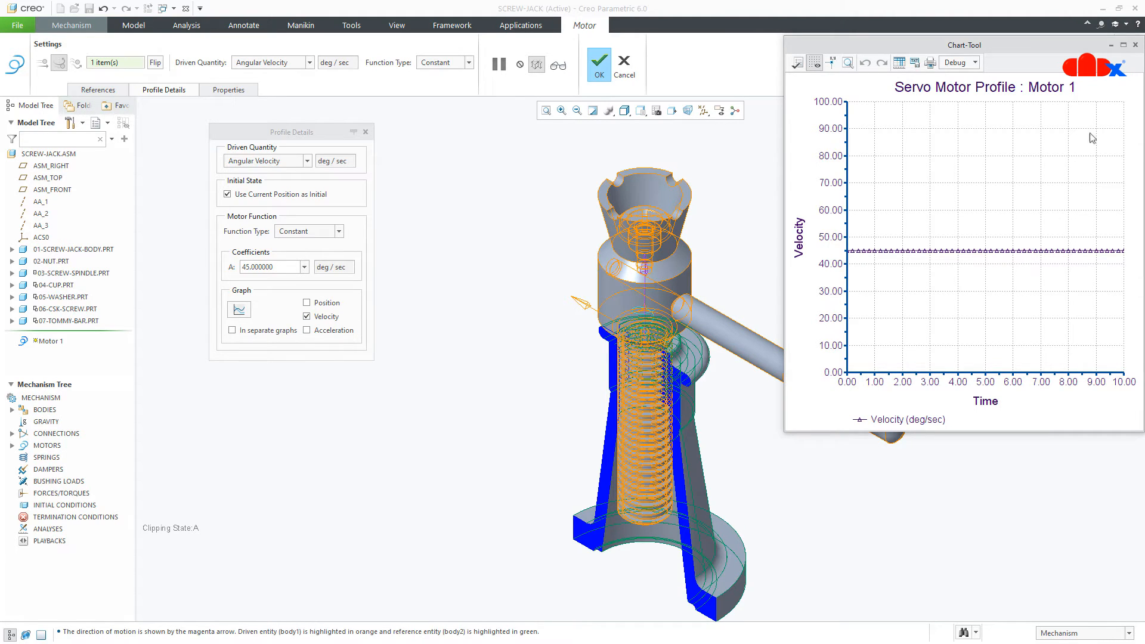
left_click(1136, 45)
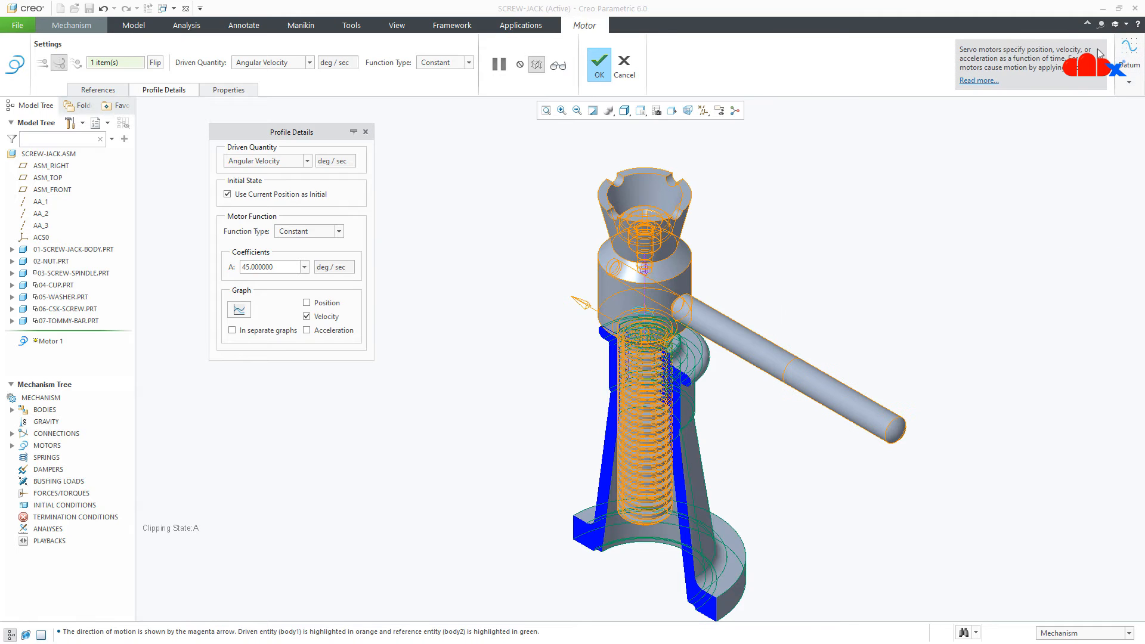
left_click(600, 65)
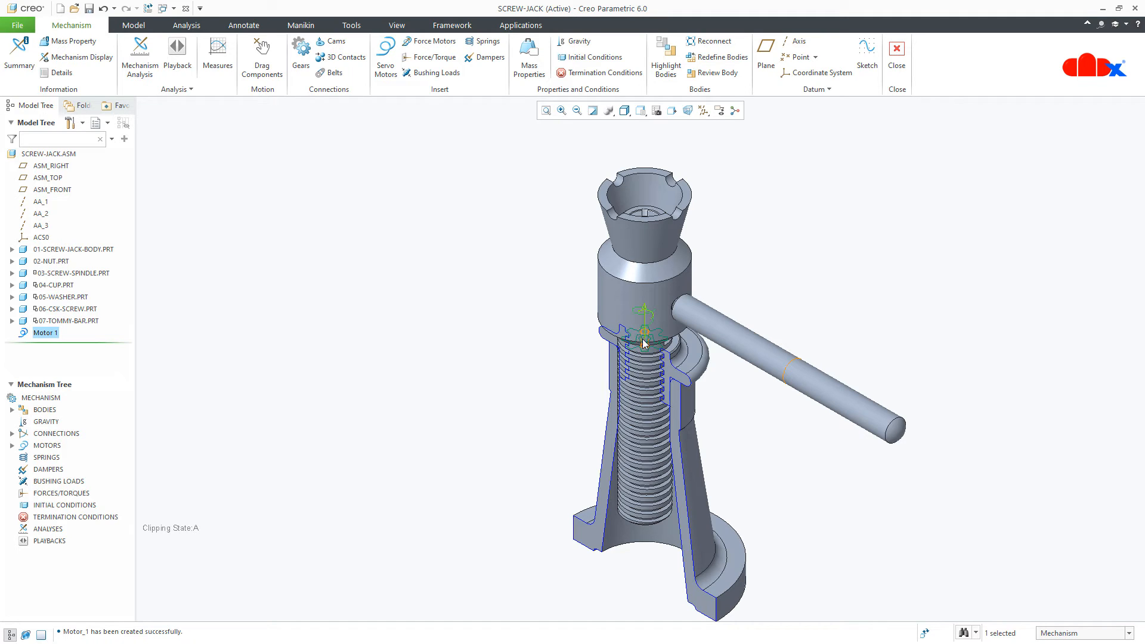
Edit the definition of servo Motor 1 to flip its direction of motion, and accept the change
left_click(12, 446)
left_click(24, 458)
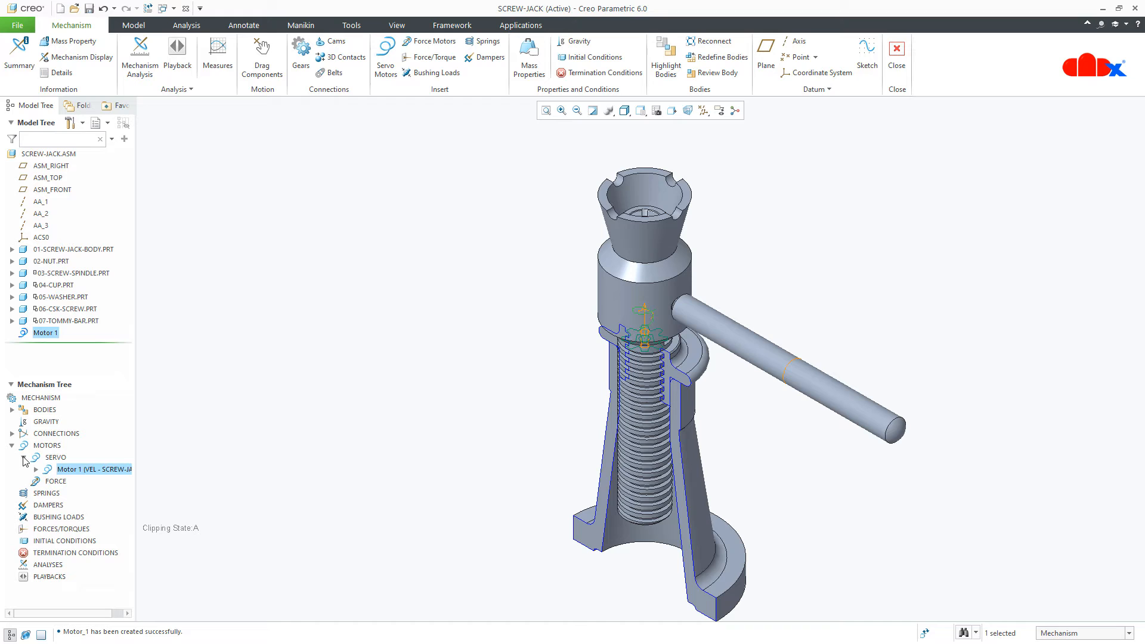
right_click(72, 472)
left_click(79, 430)
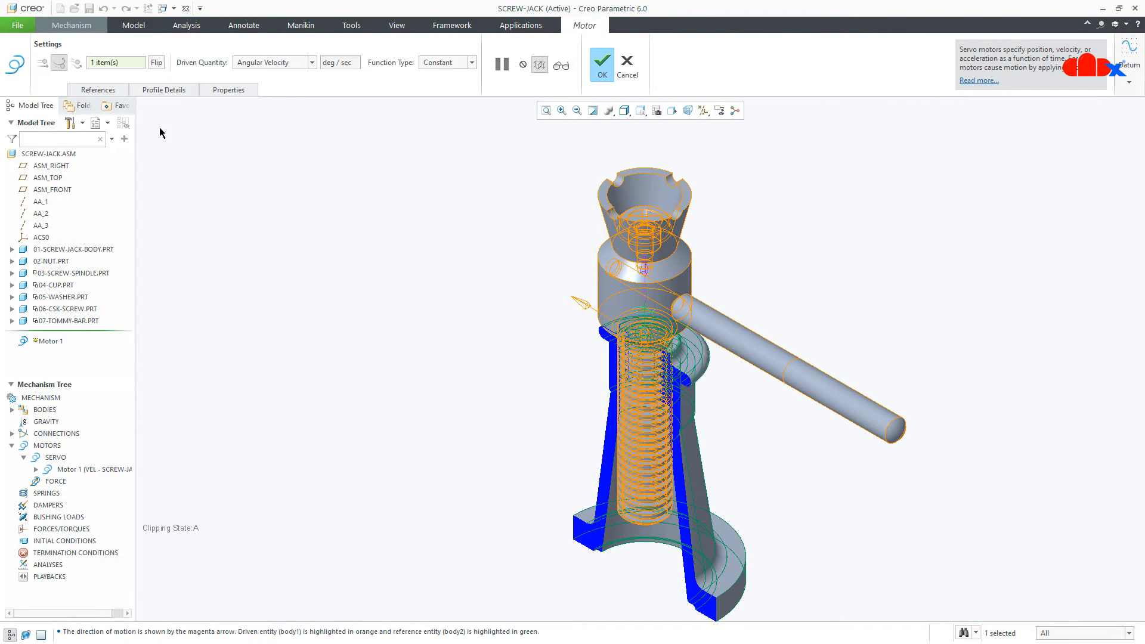
left_click(157, 63)
left_click(596, 74)
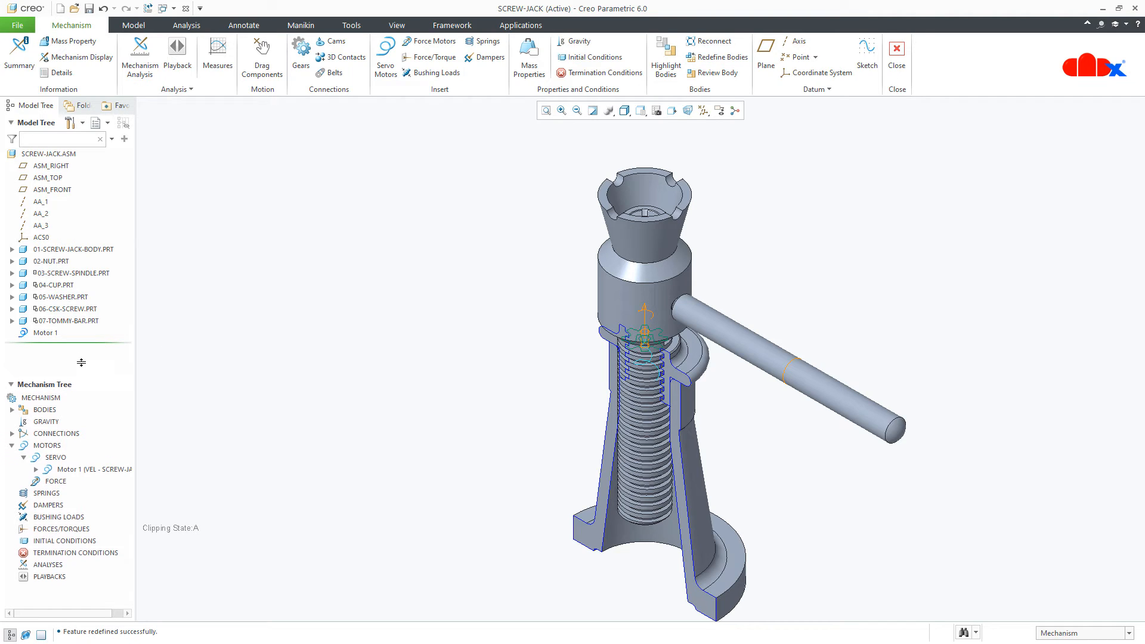
Create a Kinematic mechanism analysis that begins from the start snapshot, and run it
left_click_drag(81, 362, 81, 294)
scroll(93, 262, "down", 2)
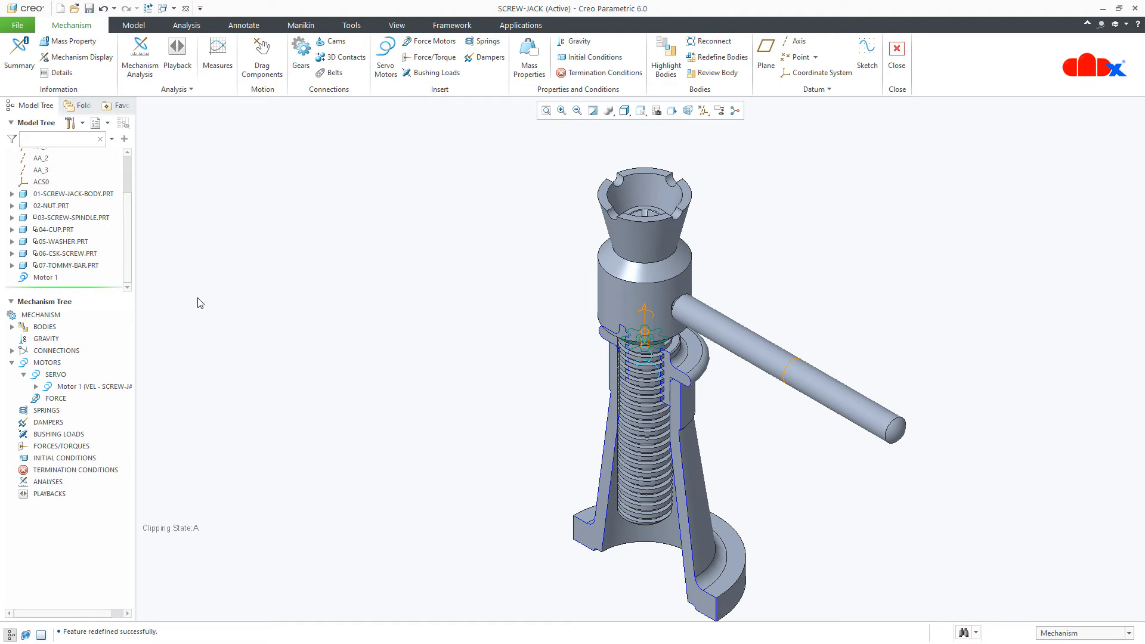
left_click(152, 72)
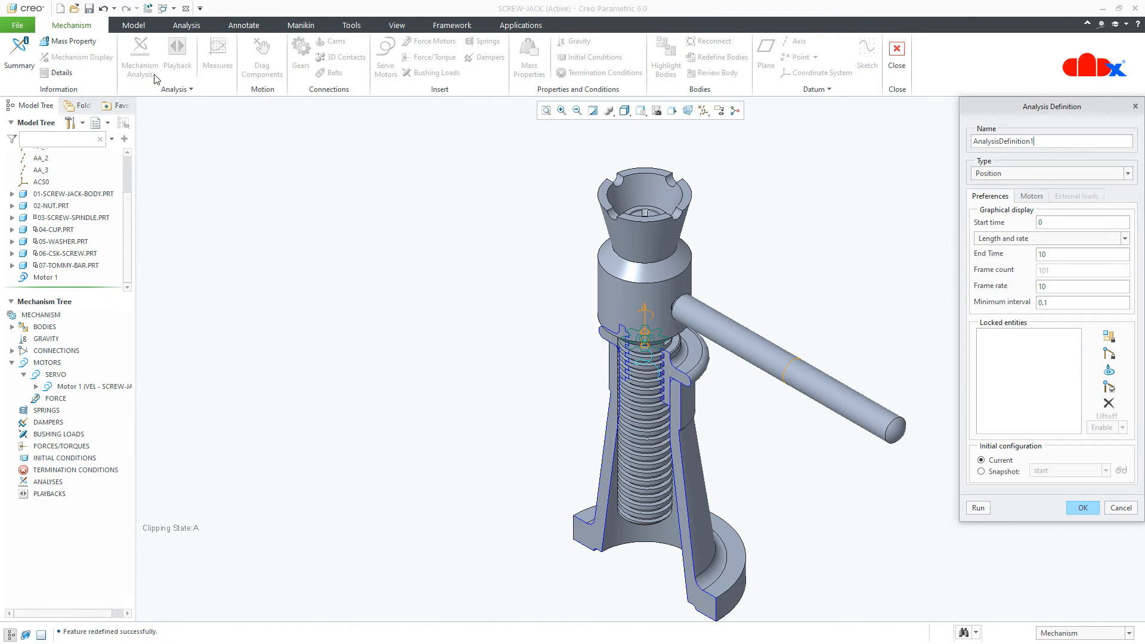
left_click(993, 173)
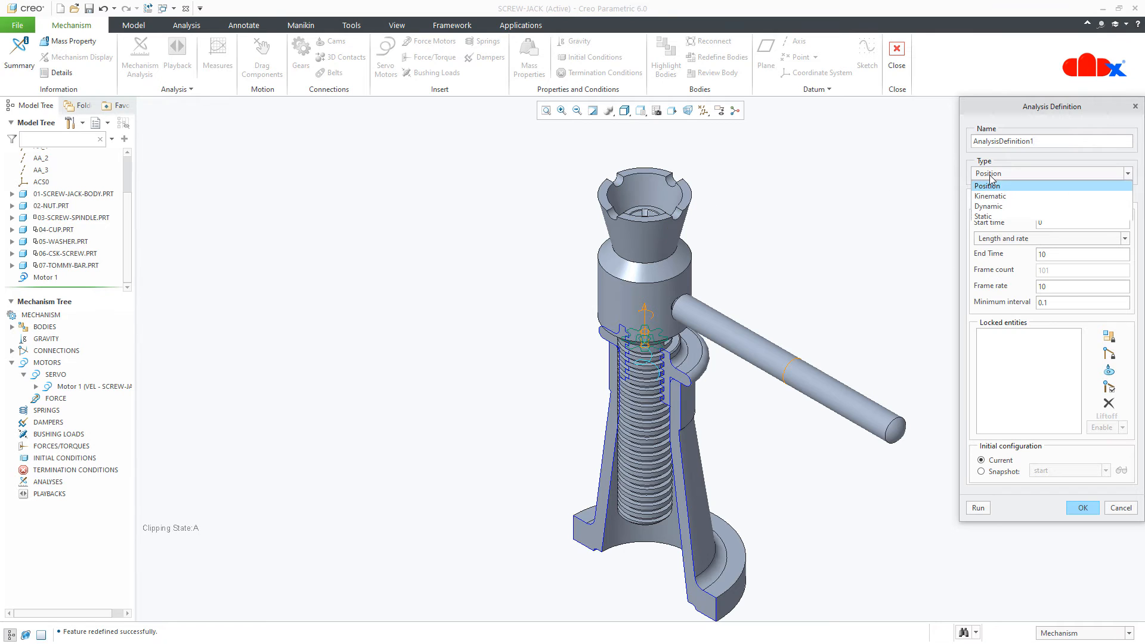
left_click(992, 196)
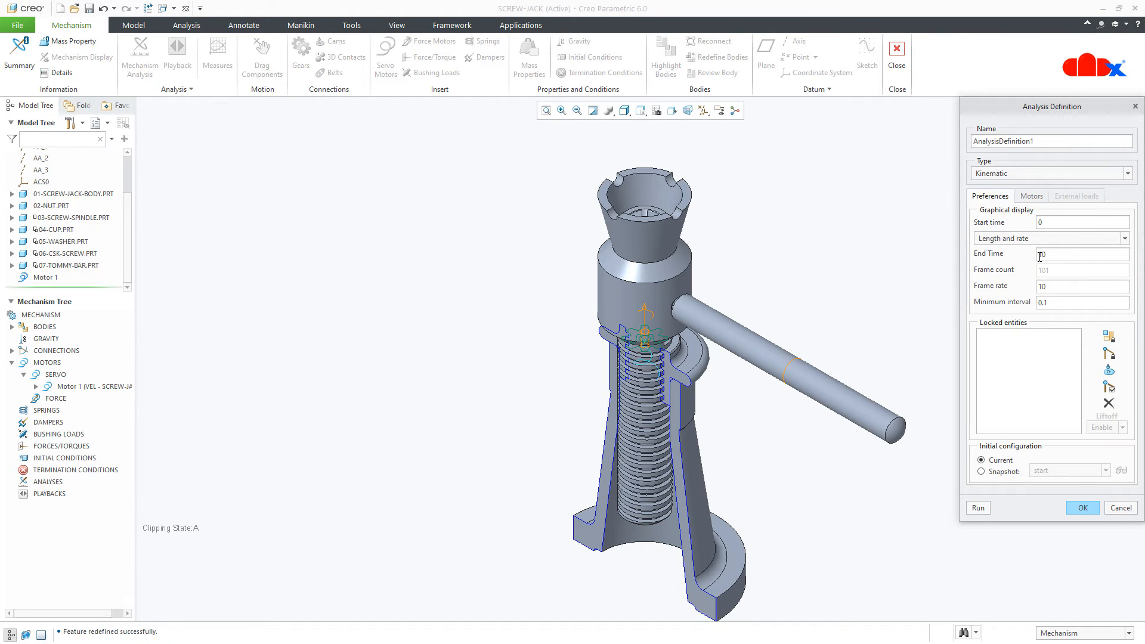
left_click(996, 472)
left_click(980, 508)
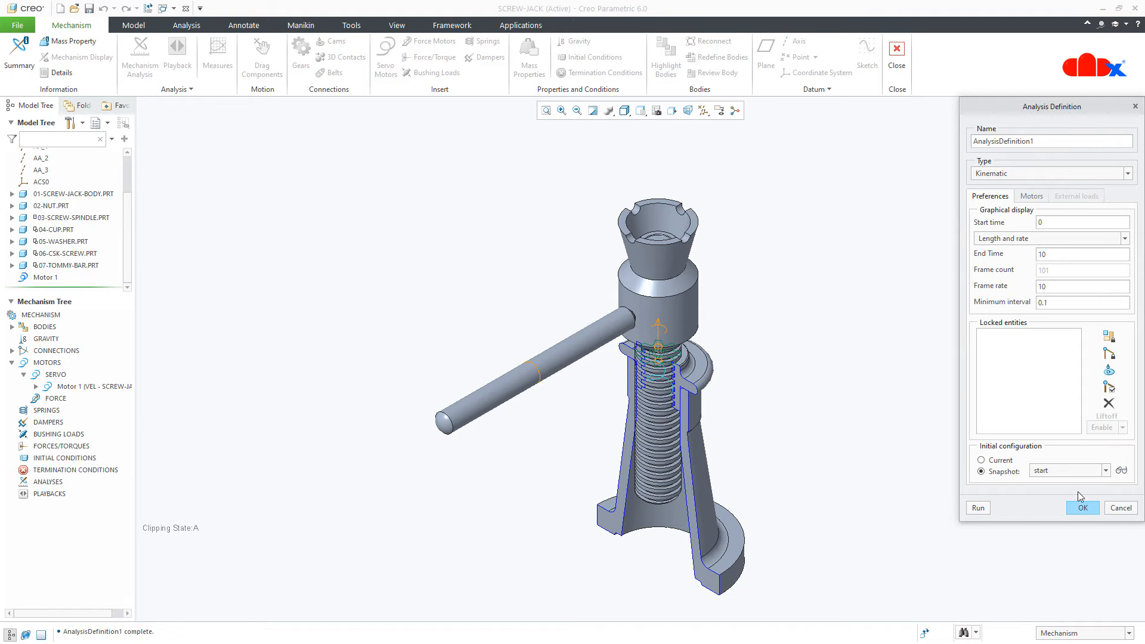
Restore the start snapshot, rerun the analysis with End Time 100, overwriting the existing result set, and accept the definition
left_click(1122, 471)
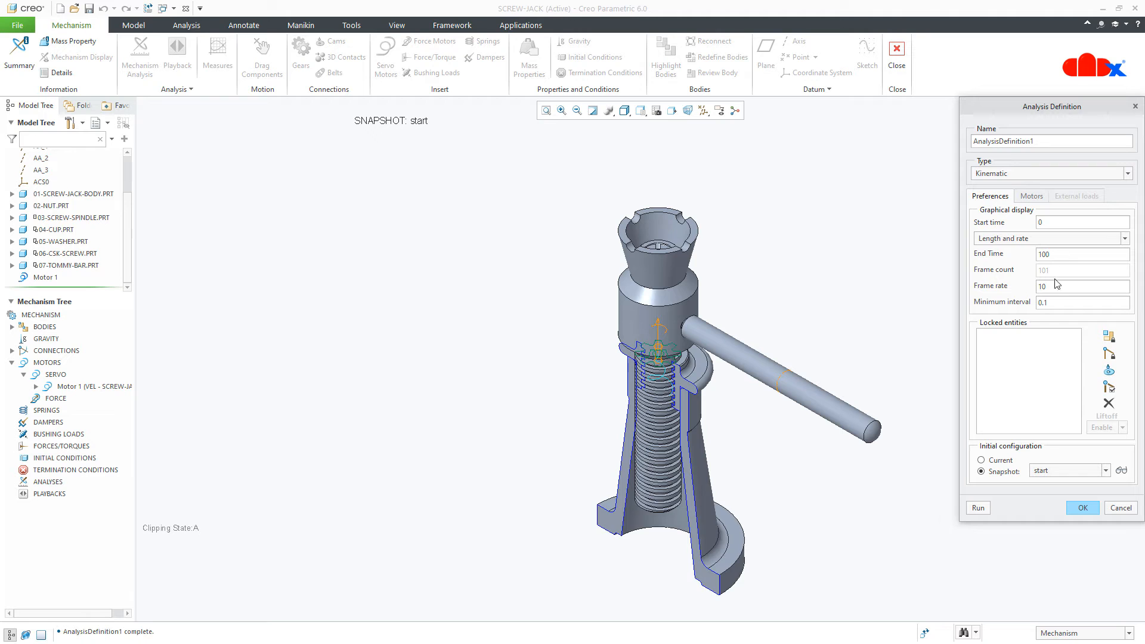
left_click(979, 508)
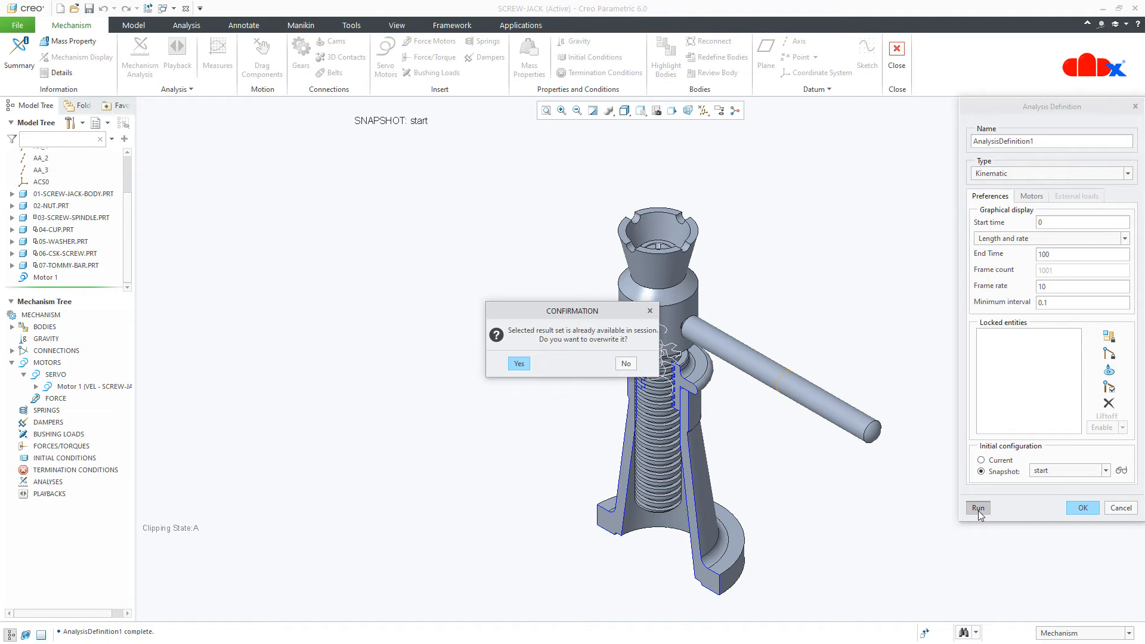
left_click(520, 365)
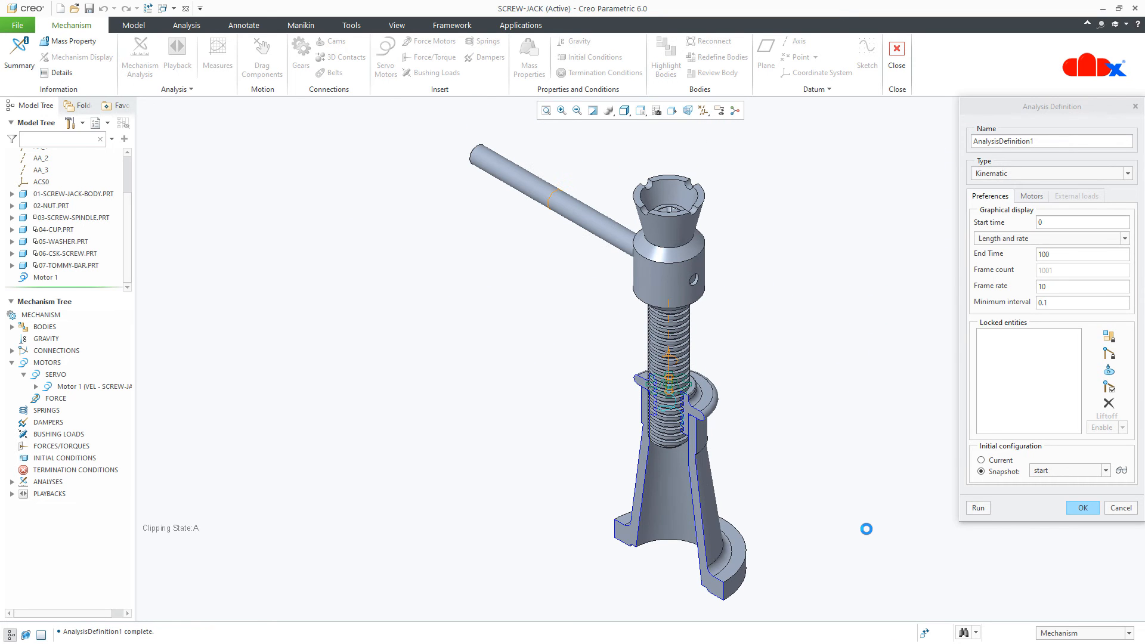
left_click(1083, 510)
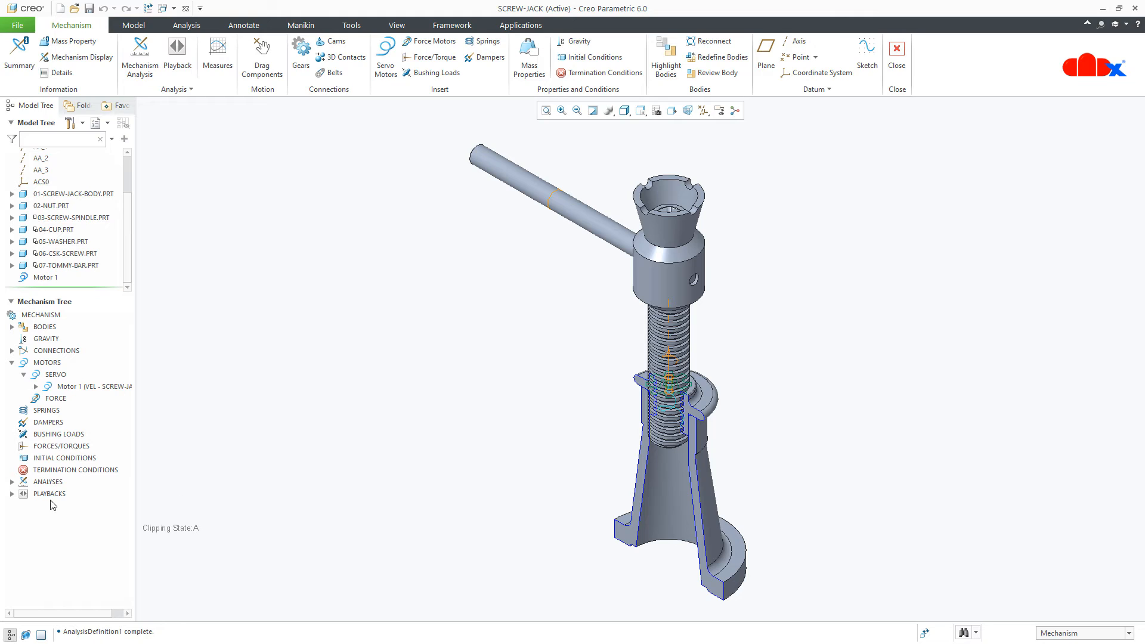
Play back the AnalysisDefinition1 result at maximum speed with direction reversal at the end, and close the animation
left_click(12, 494)
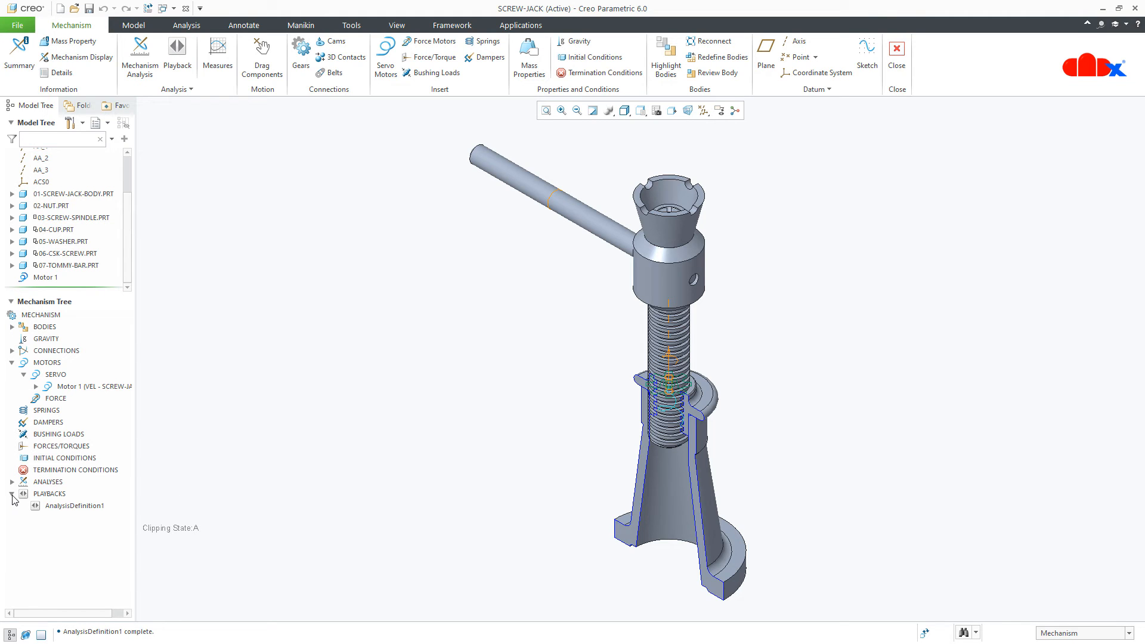
left_click(53, 506)
left_click(61, 469)
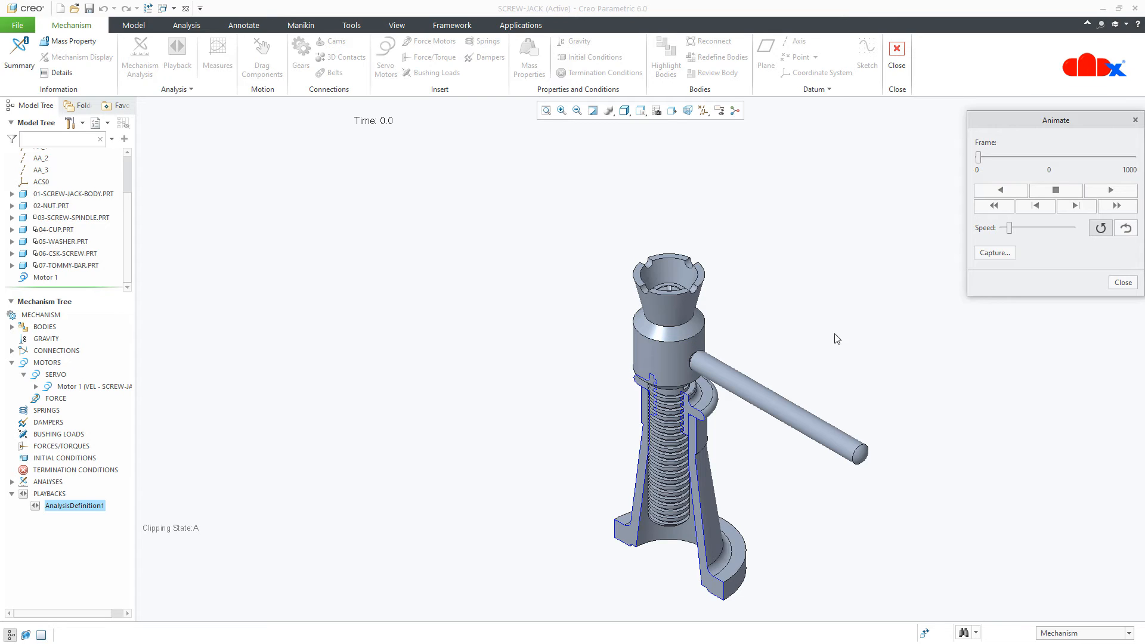
left_click_drag(1020, 229, 1079, 229)
left_click(1120, 191)
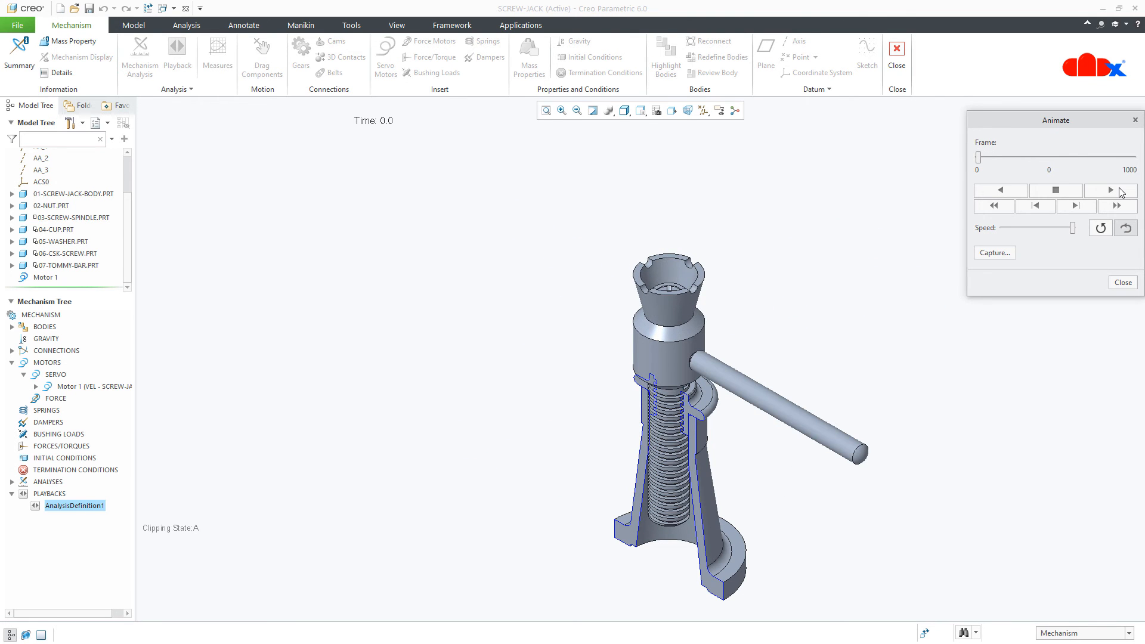
left_click(1123, 283)
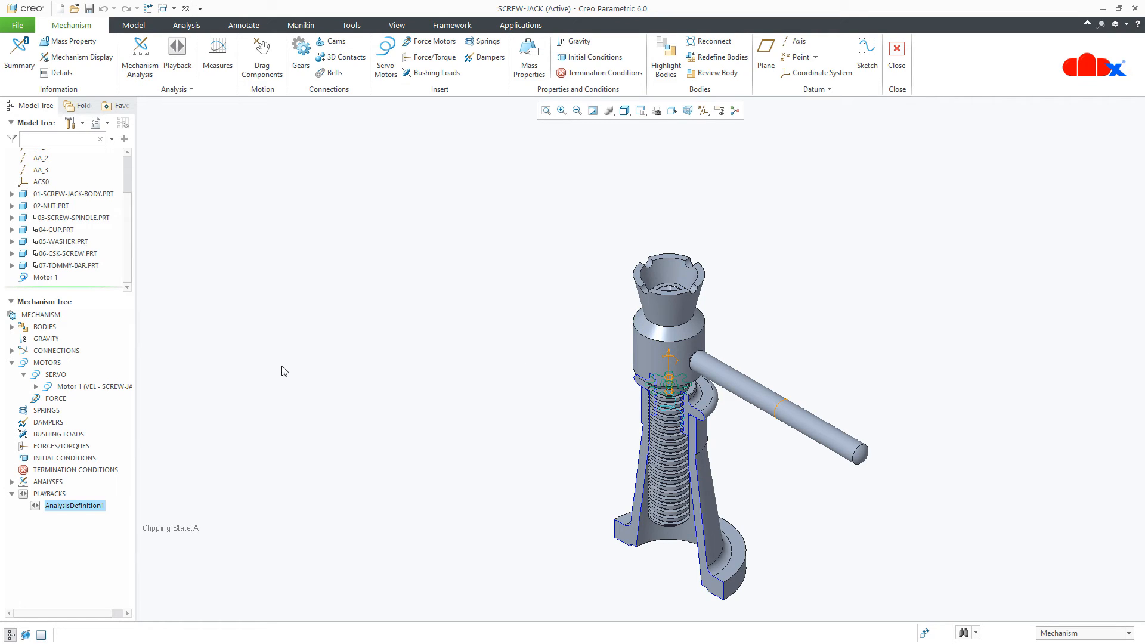
Edit the definition of servo Motor 1, changing its function type to Table and adding four table rows
left_click(112, 389)
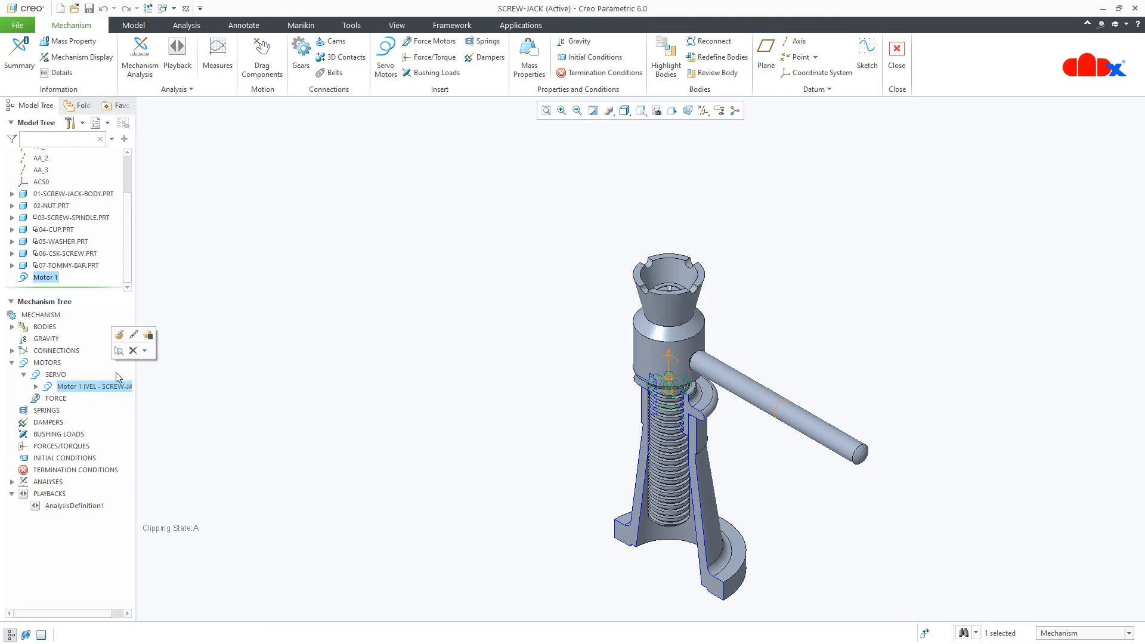
left_click(120, 335)
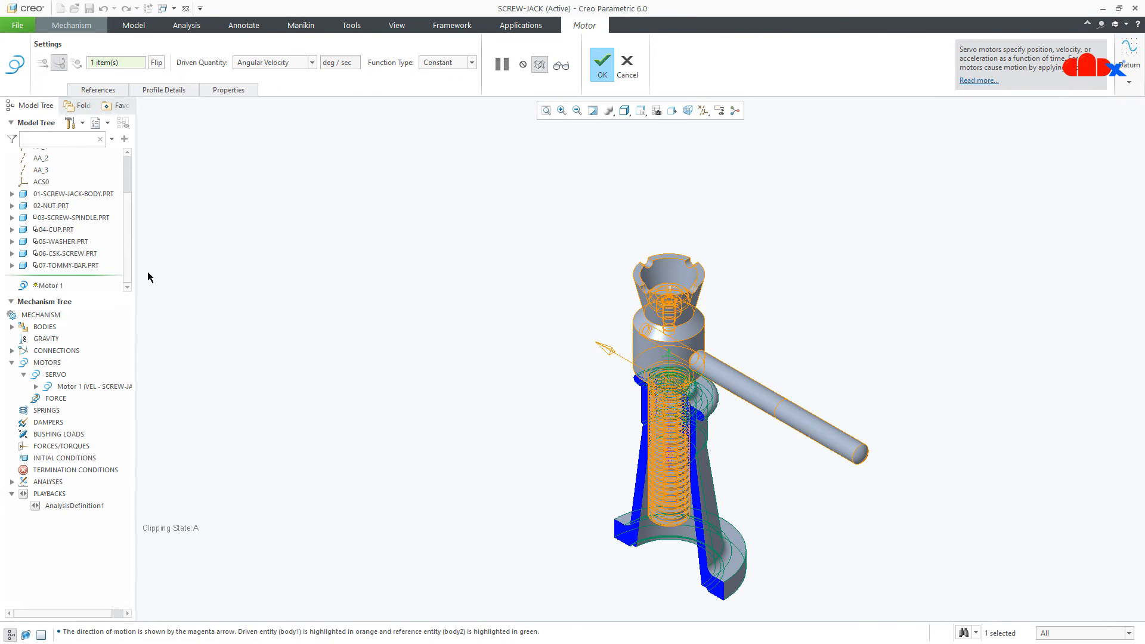
left_click(169, 96)
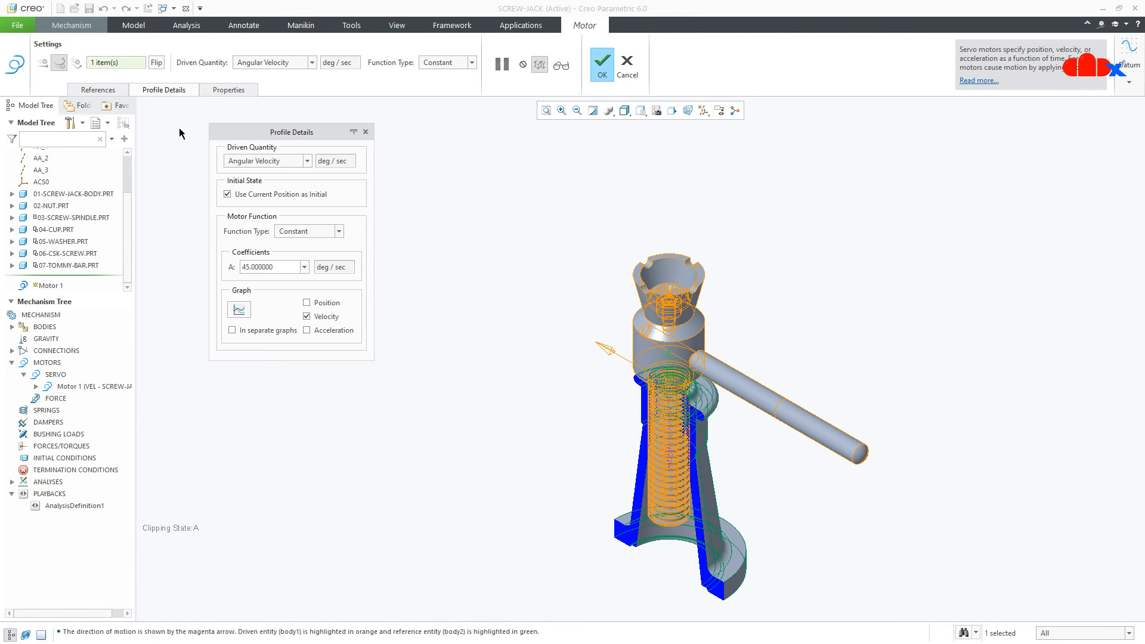
left_click(303, 235)
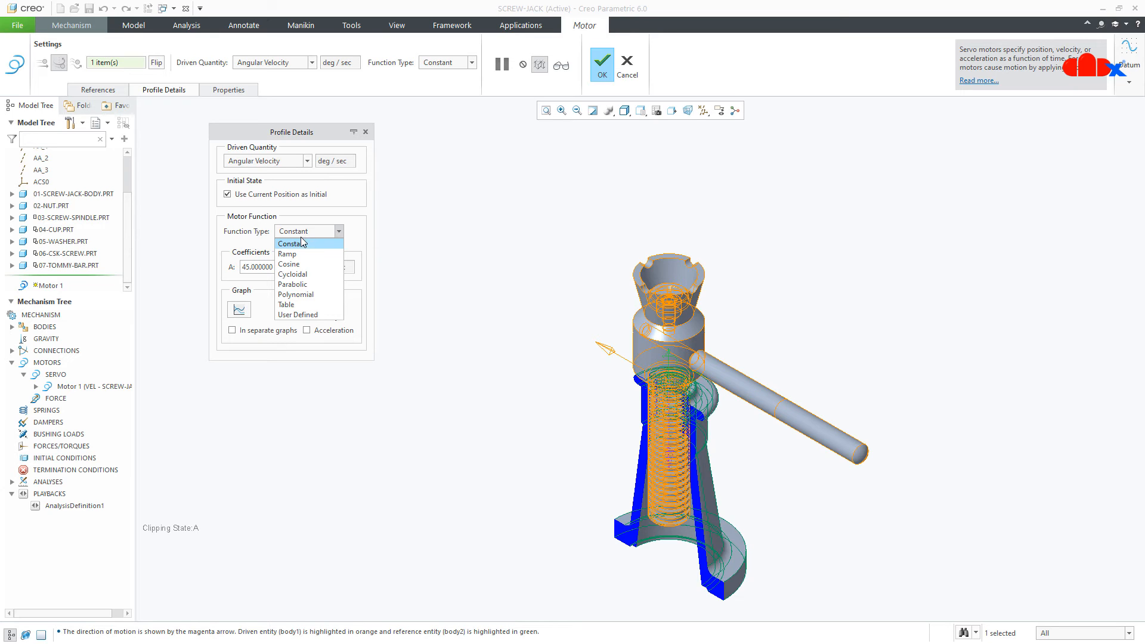
left_click(297, 306)
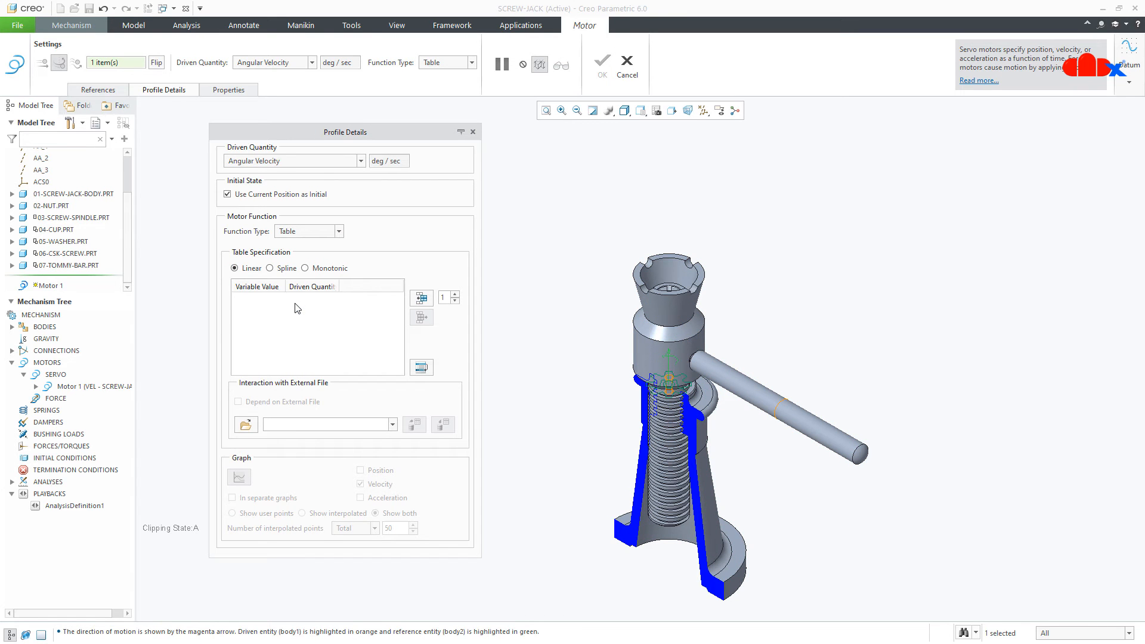
left_click(421, 298)
left_click(421, 298)
left_click(420, 298)
left_click(421, 298)
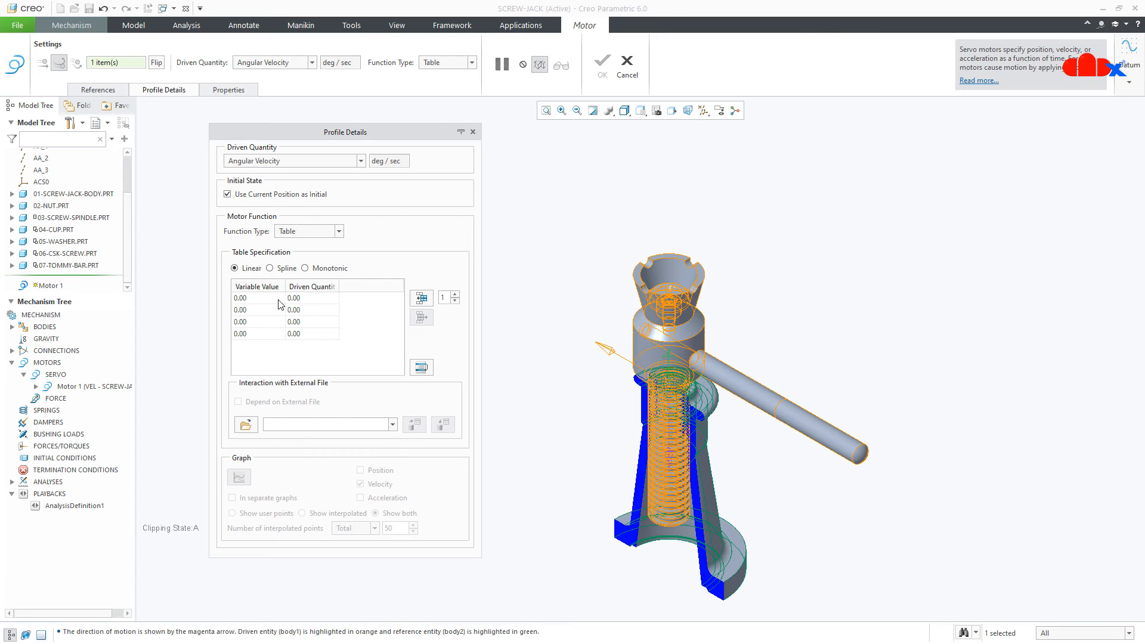
Fill the motor table's last three rows with variable values 10, 90 and 100 and driven quantities 45, 45 and 0
left_click(260, 311)
type("10")
left_click(307, 311)
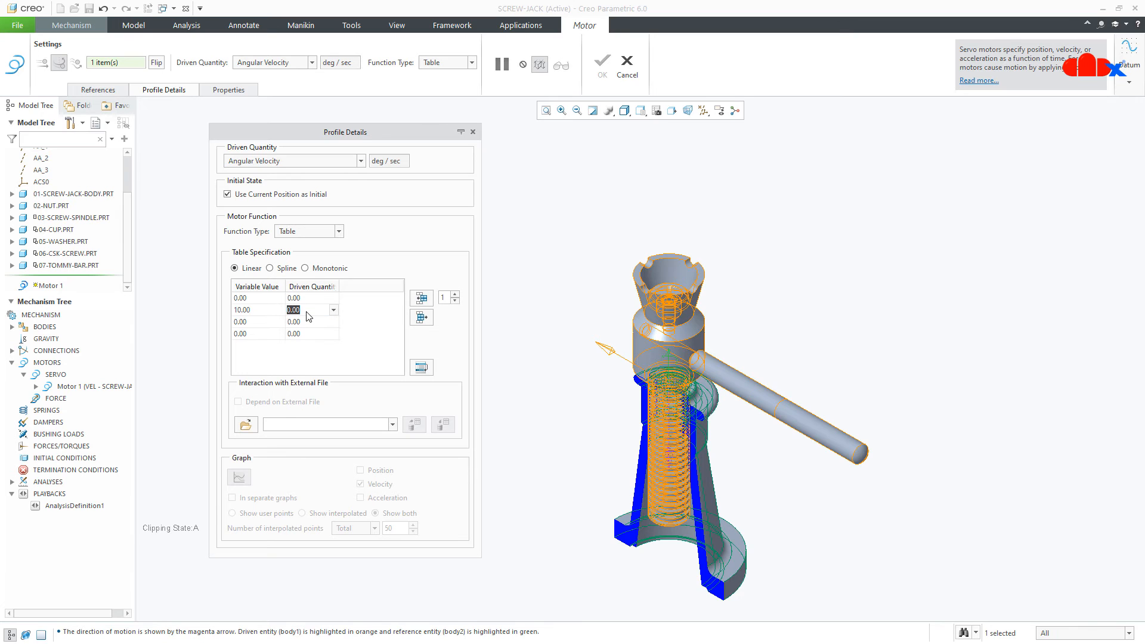
type("45")
left_click(267, 323)
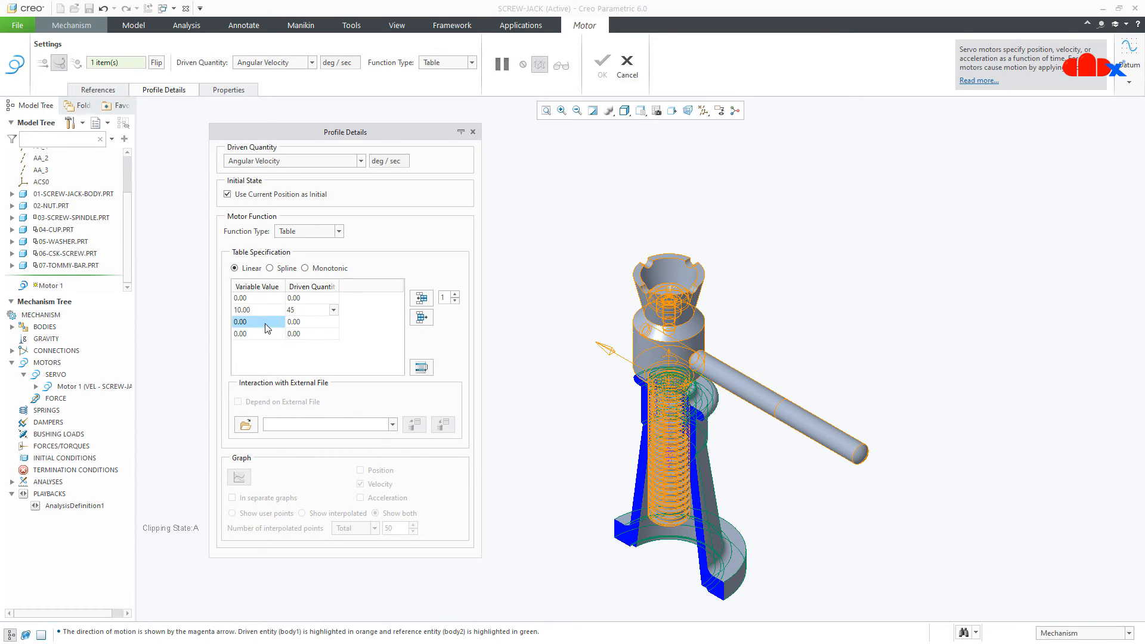
type("90")
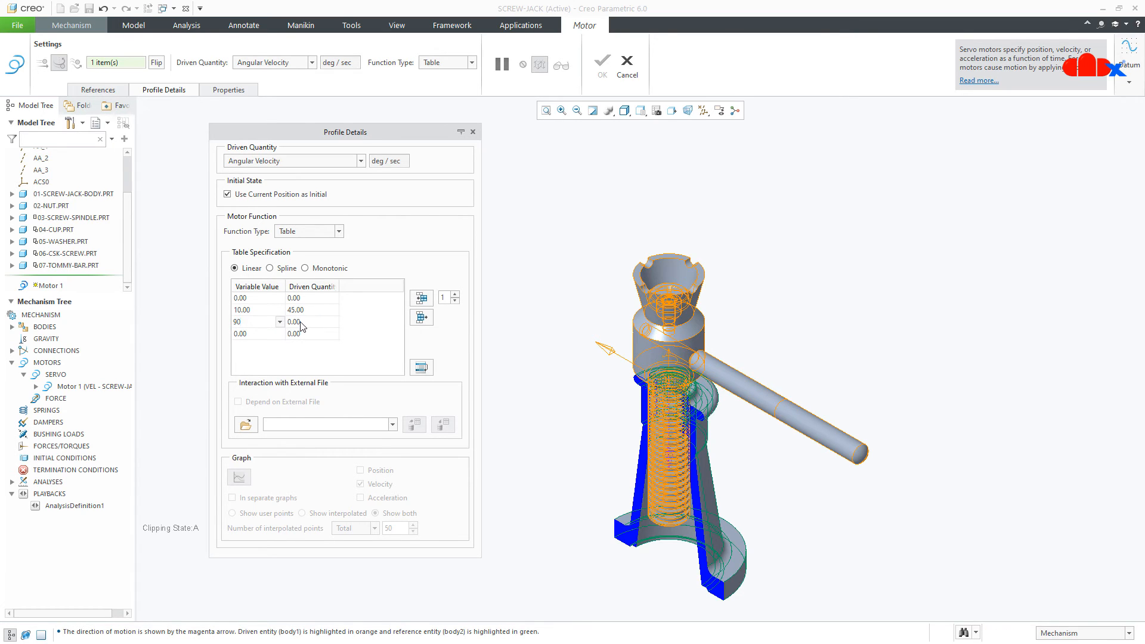
left_click(302, 325)
type("45")
left_click(268, 335)
type("1")
left_click(305, 337)
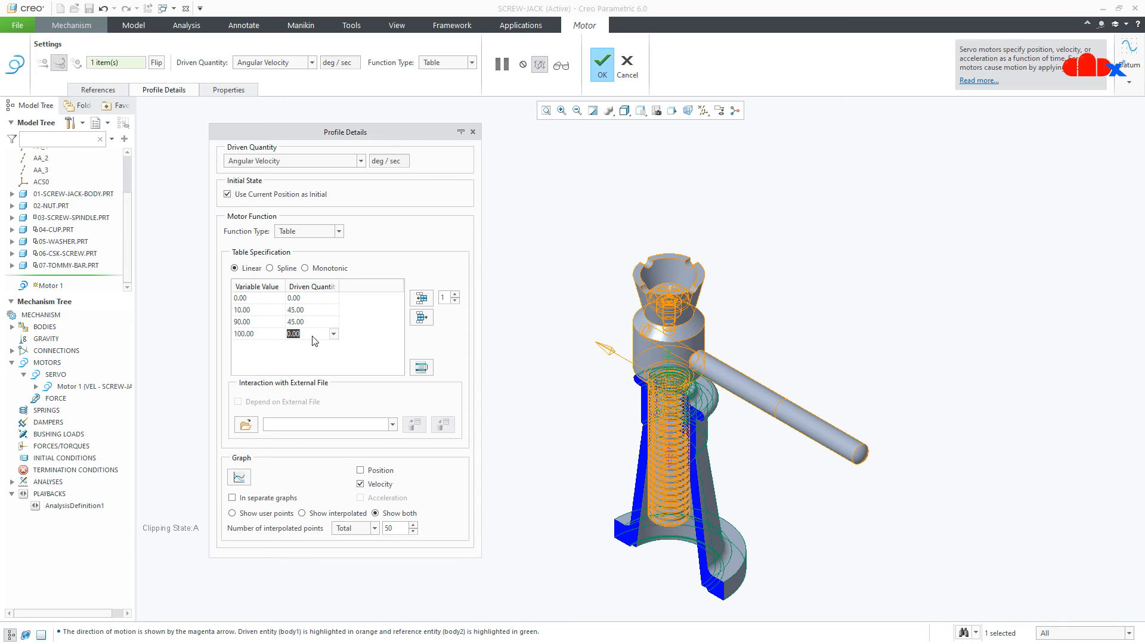
Plot the motor's velocity profile, inspect its ramp and constant-speed points, and accept the redefined motor
left_click(241, 478)
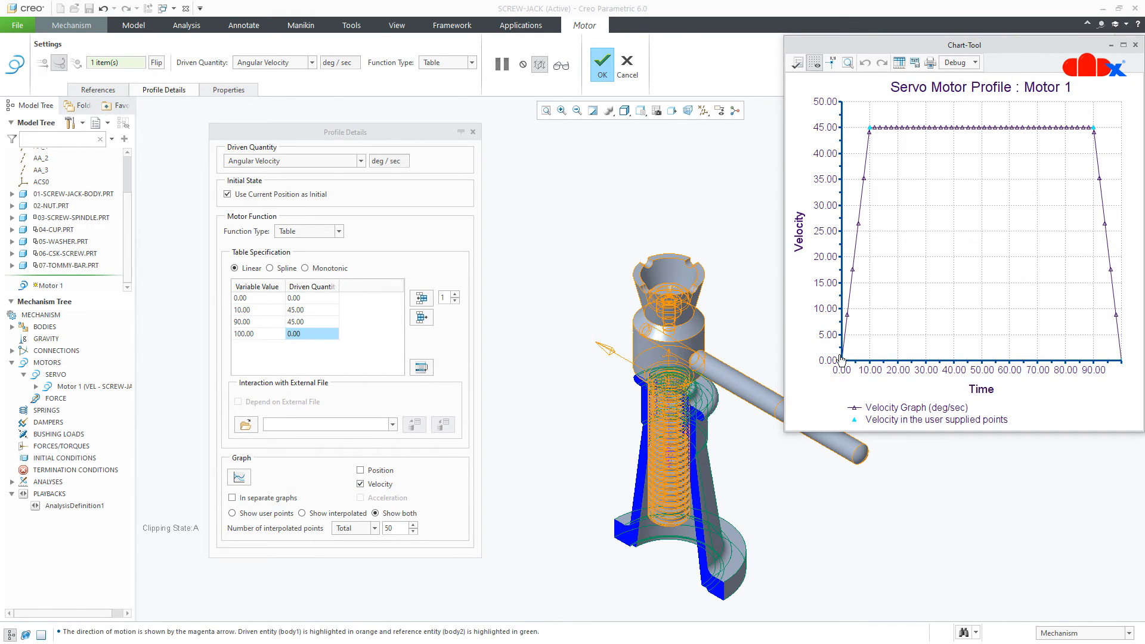
mouse_move(872, 133)
mouse_move(1092, 133)
left_click(1136, 44)
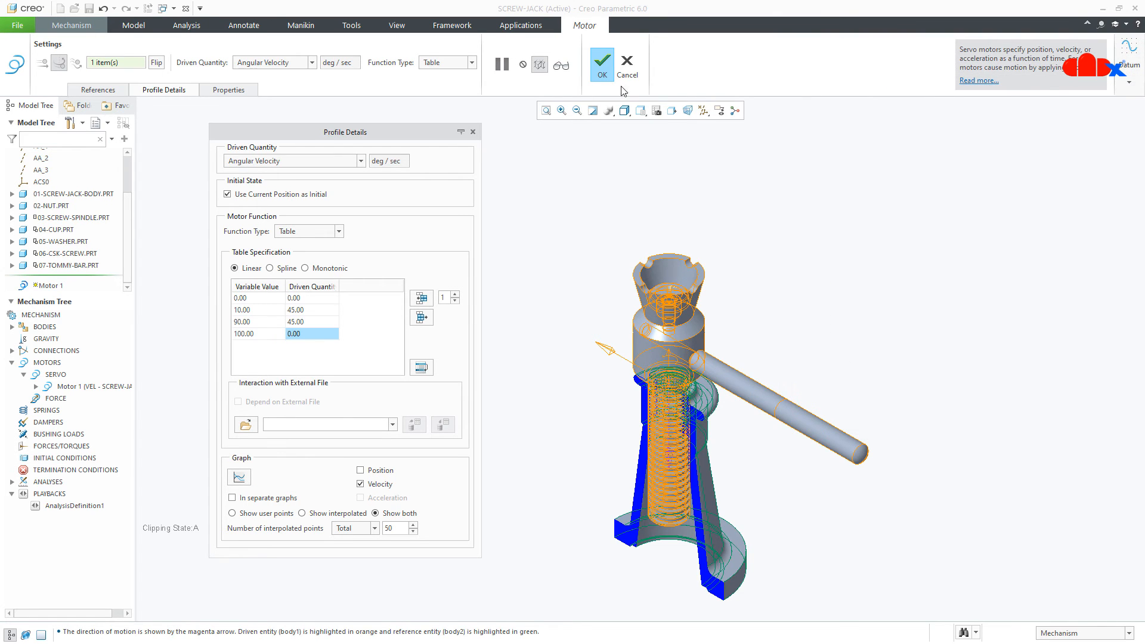
left_click(603, 64)
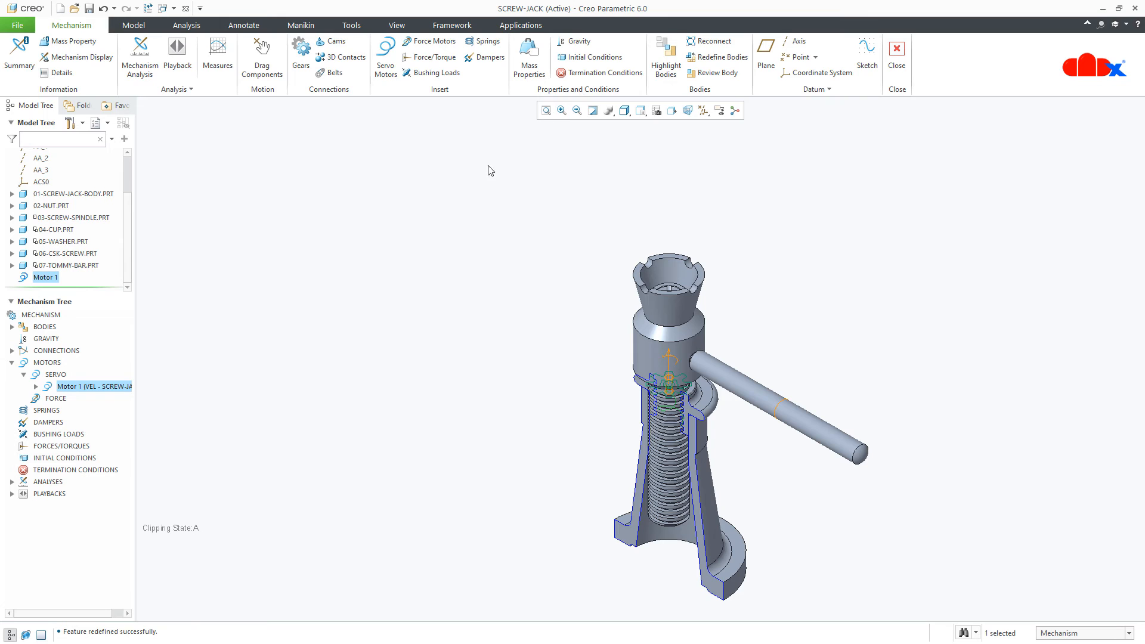
Open the definition of AnalysisDefinition1 for editing and rerun it with the table-driven motor, overwriting the existing result set
left_click(12, 483)
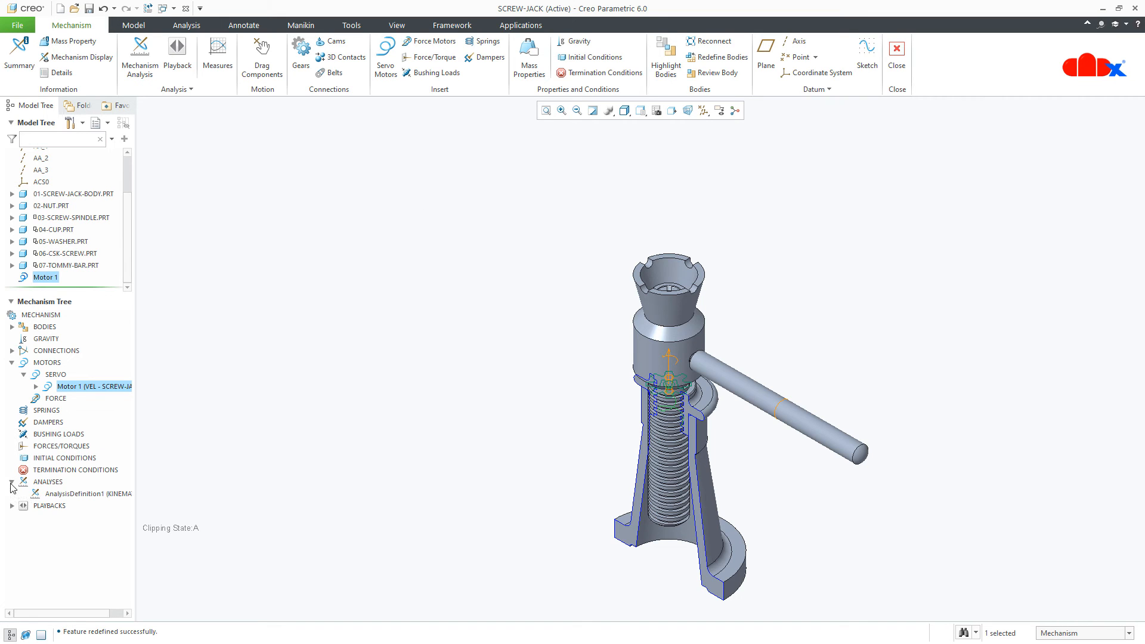
left_click(71, 495)
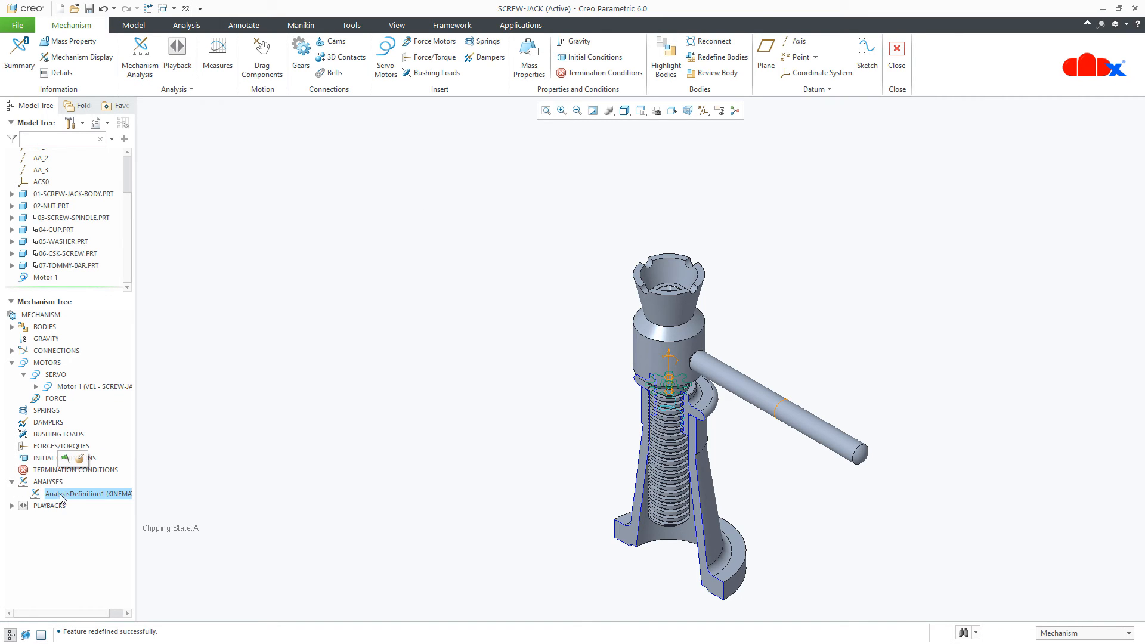
left_click(81, 460)
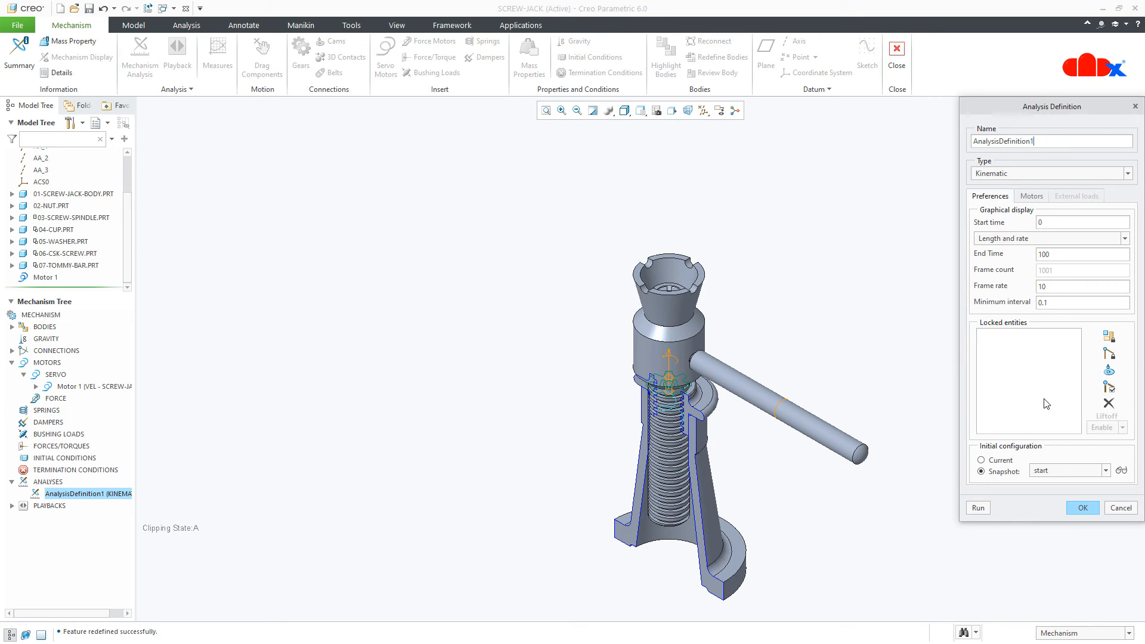
left_click(982, 508)
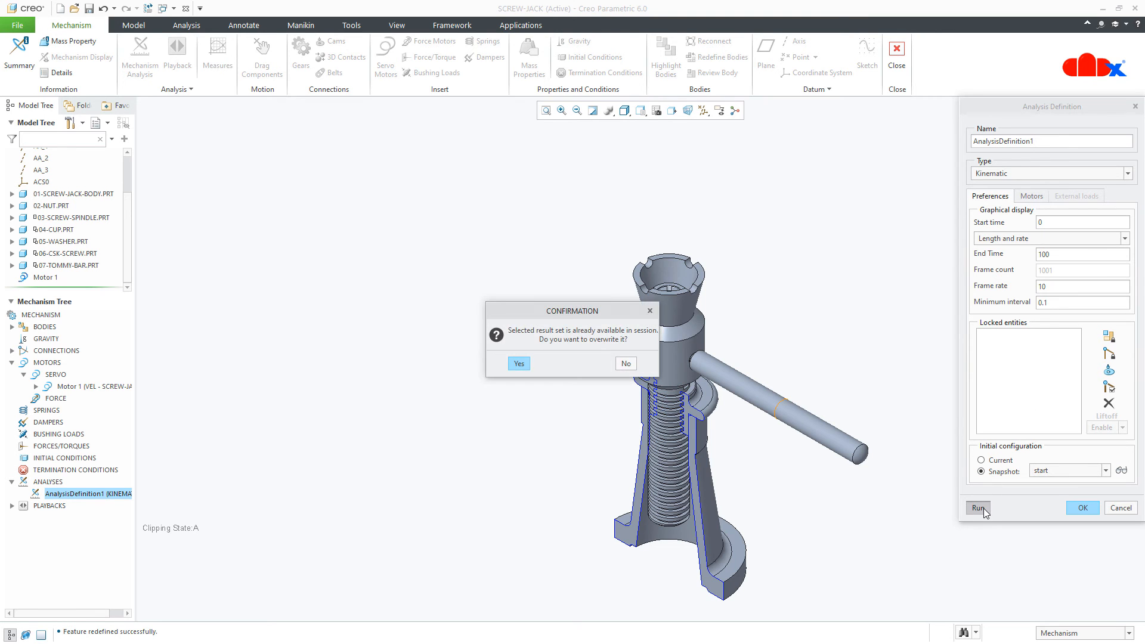
left_click(519, 364)
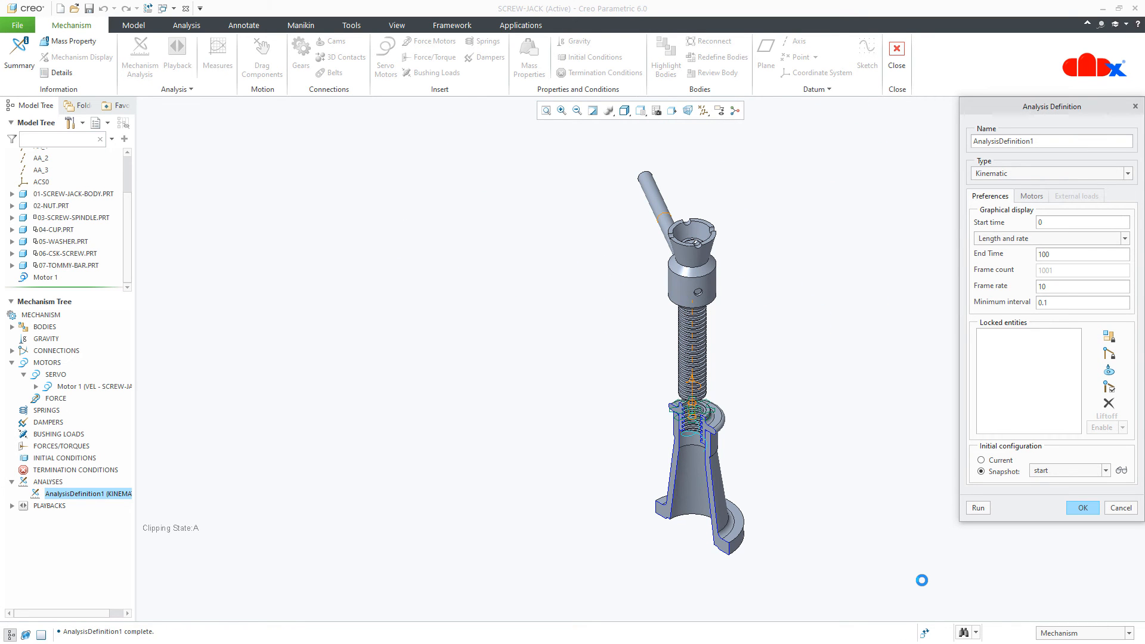
Restore the start snapshot, set the analysis End Time to 50, and rerun it, overwriting the existing result set
scroll(746, 434, "up", 3)
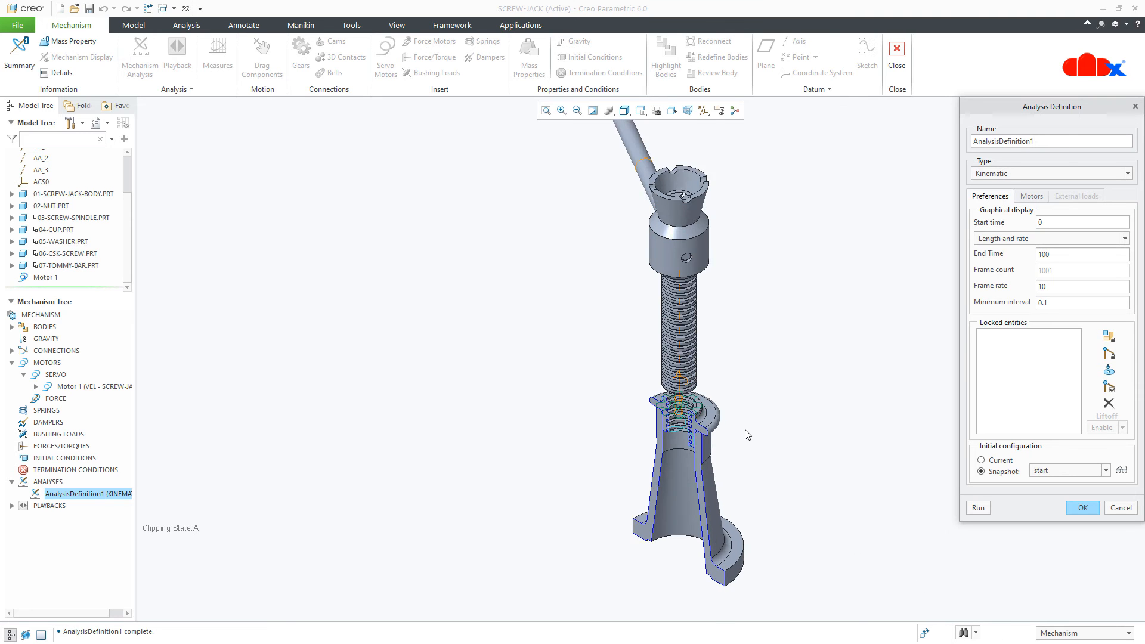
left_click(1122, 471)
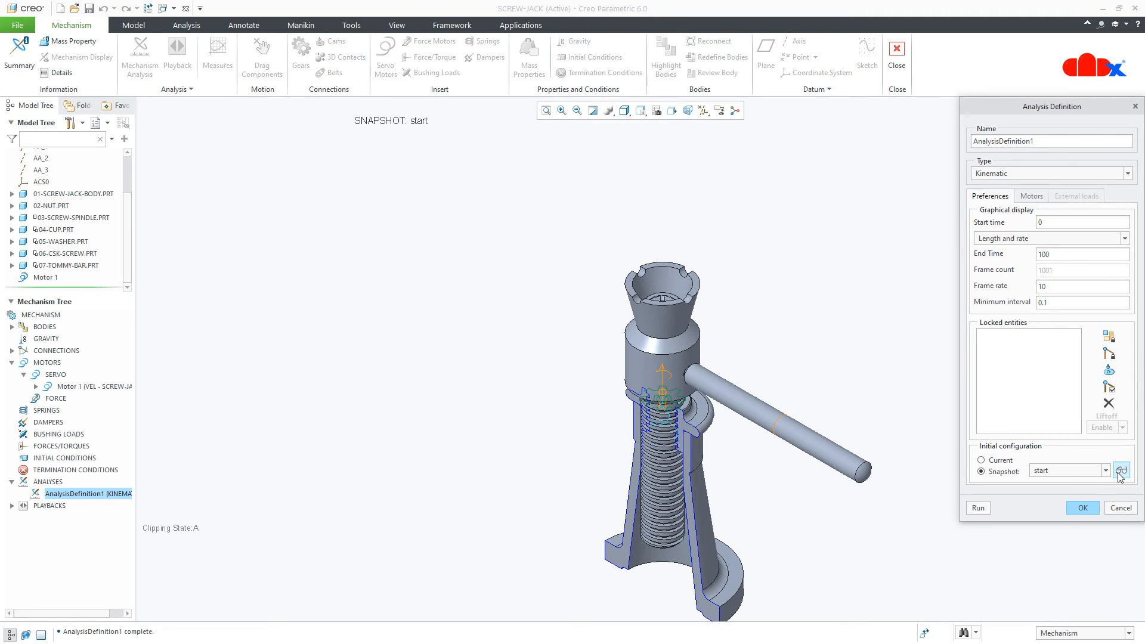
double_click(1068, 259)
type("50")
left_click(979, 508)
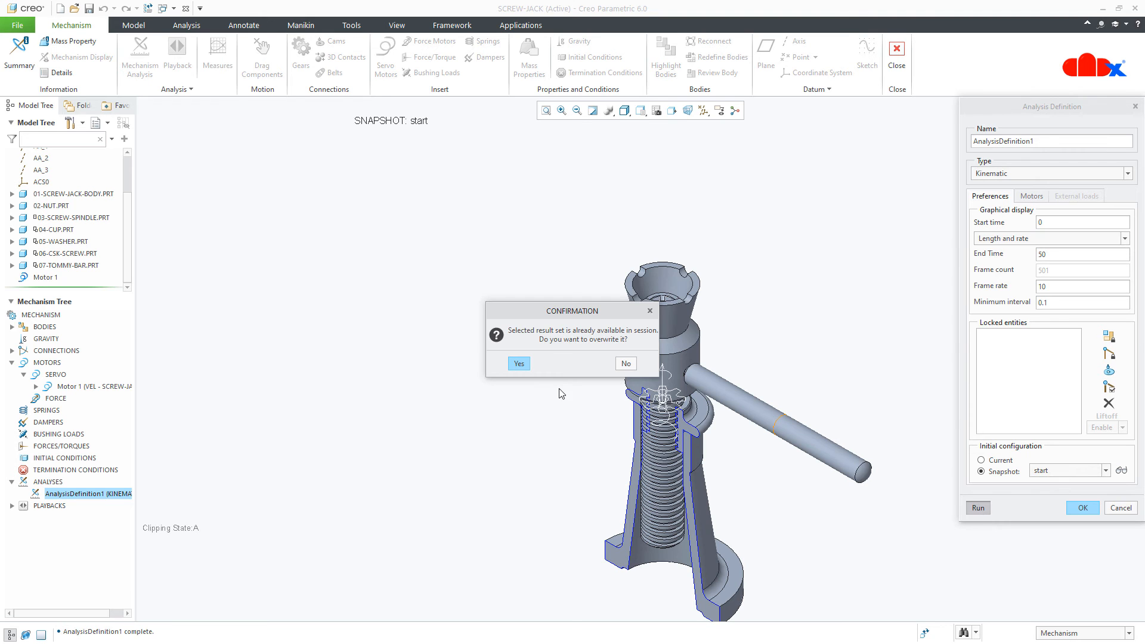
left_click(519, 364)
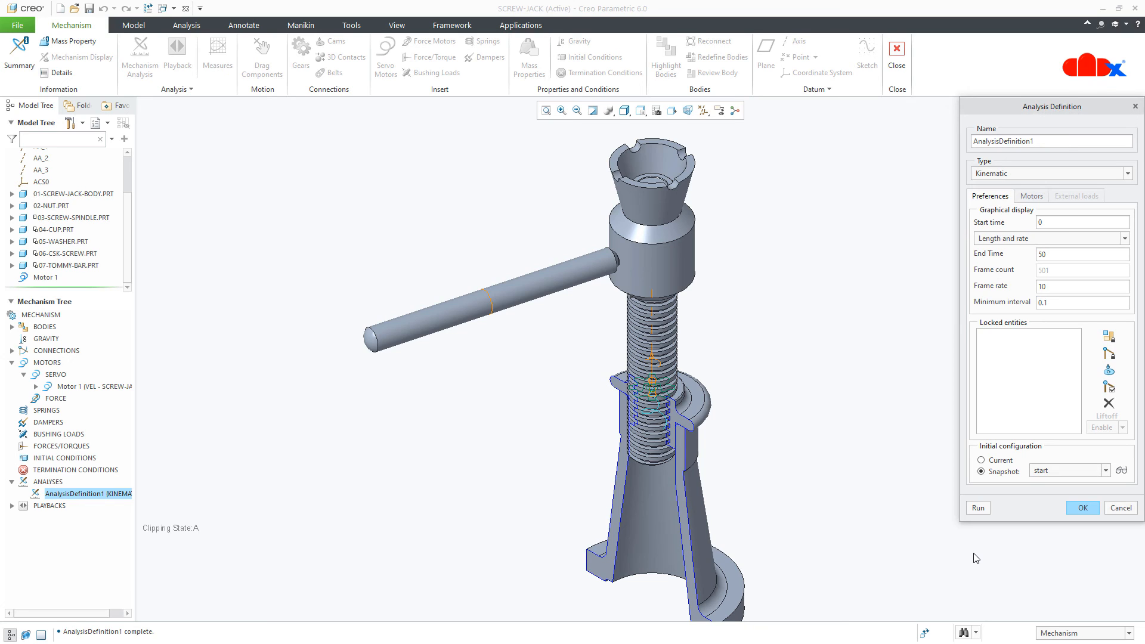
Return the screw jack to the start snapshot and accept the analysis definition
left_click(1122, 471)
left_click(1089, 510)
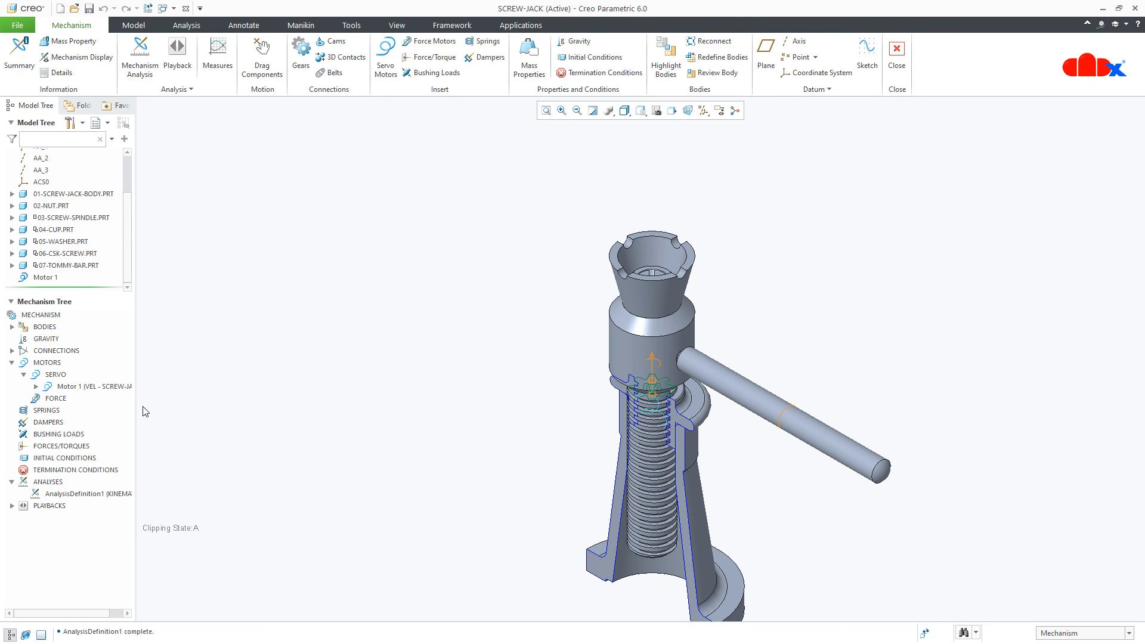
Redefine Motor 1 by setting the variable values in its last three table rows to 5, 45 and 50
left_click(109, 389)
left_click(116, 334)
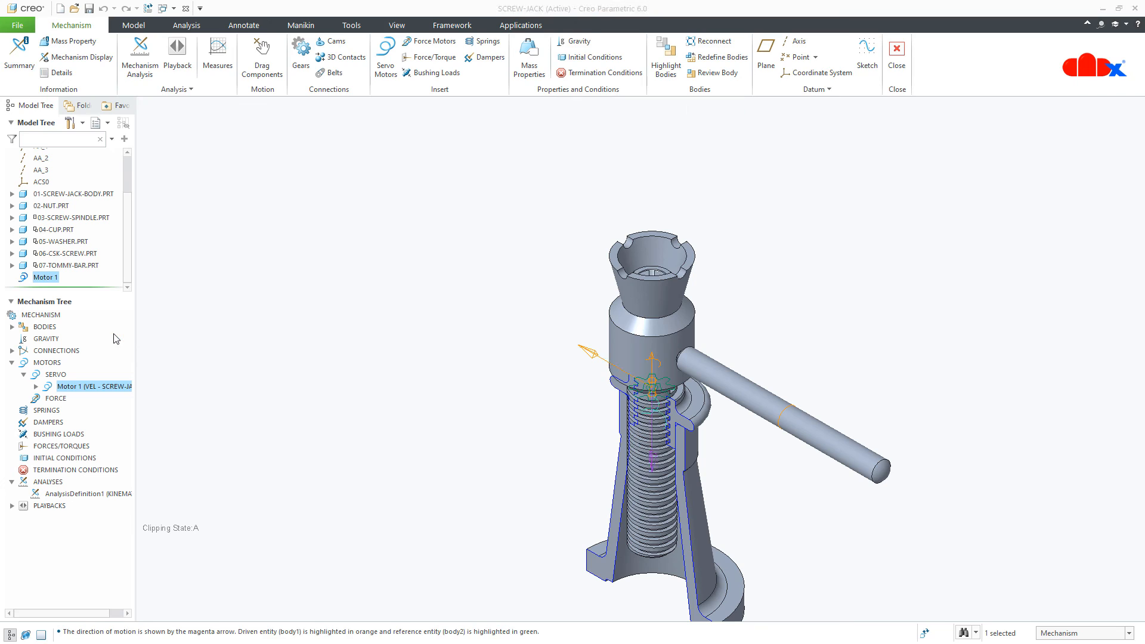
left_click(167, 91)
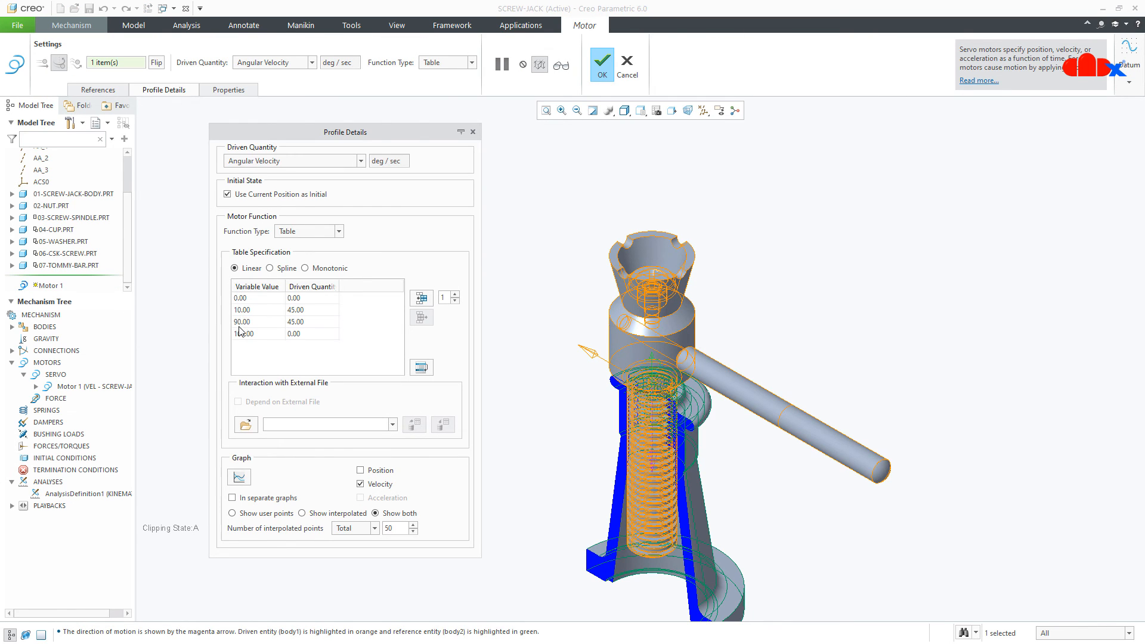
double_click(257, 335)
type("50")
double_click(258, 322)
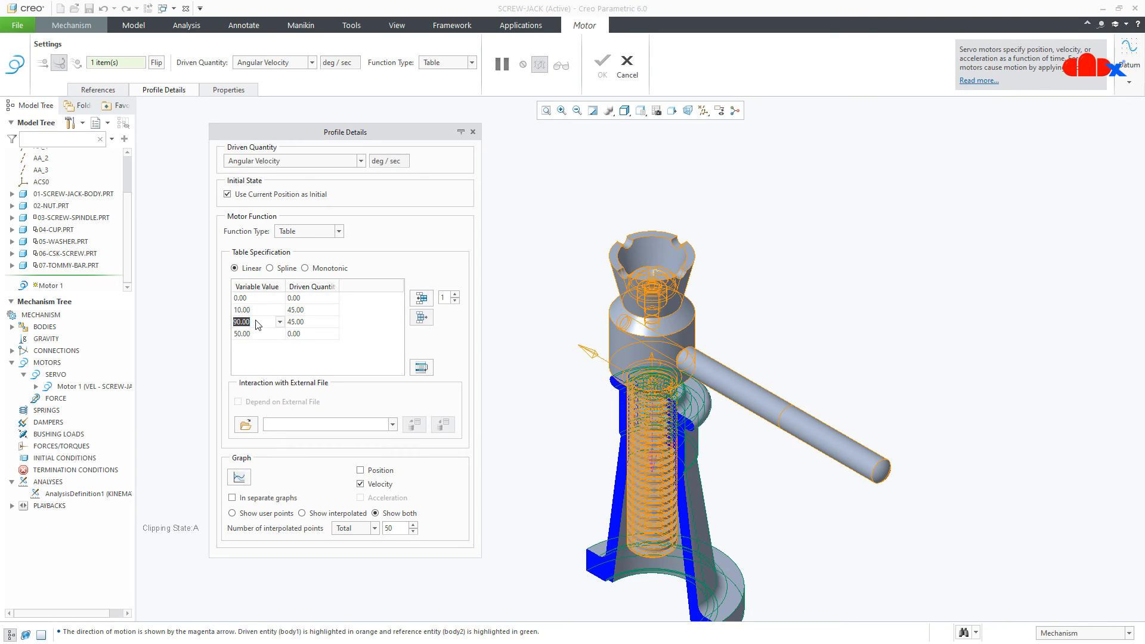
type("45")
double_click(258, 309)
type("5")
left_click(271, 358)
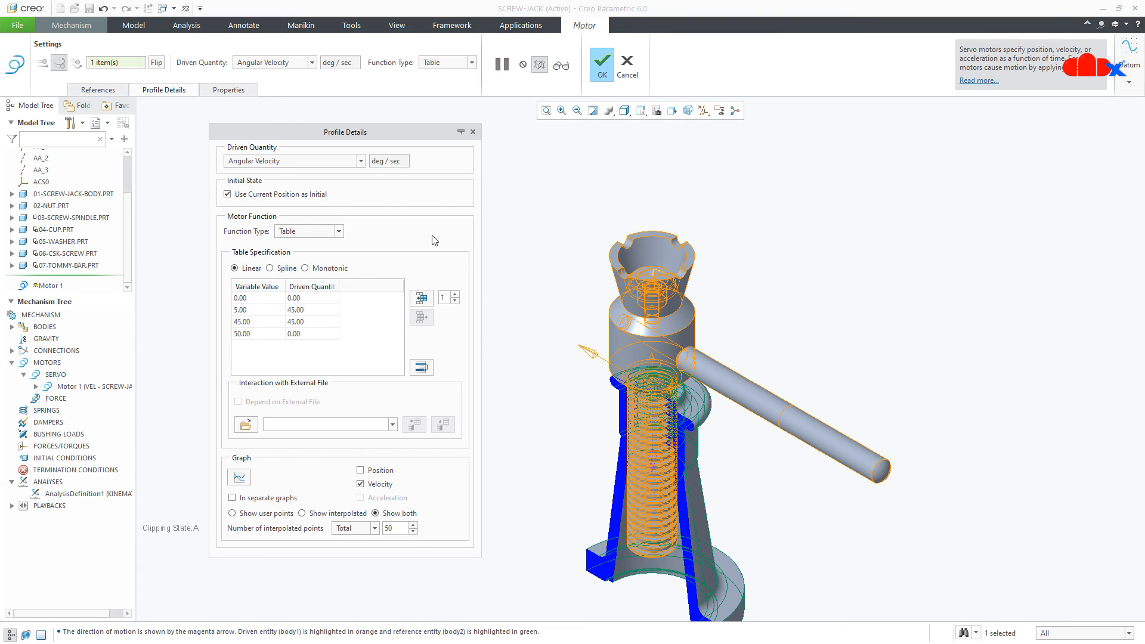
left_click(602, 77)
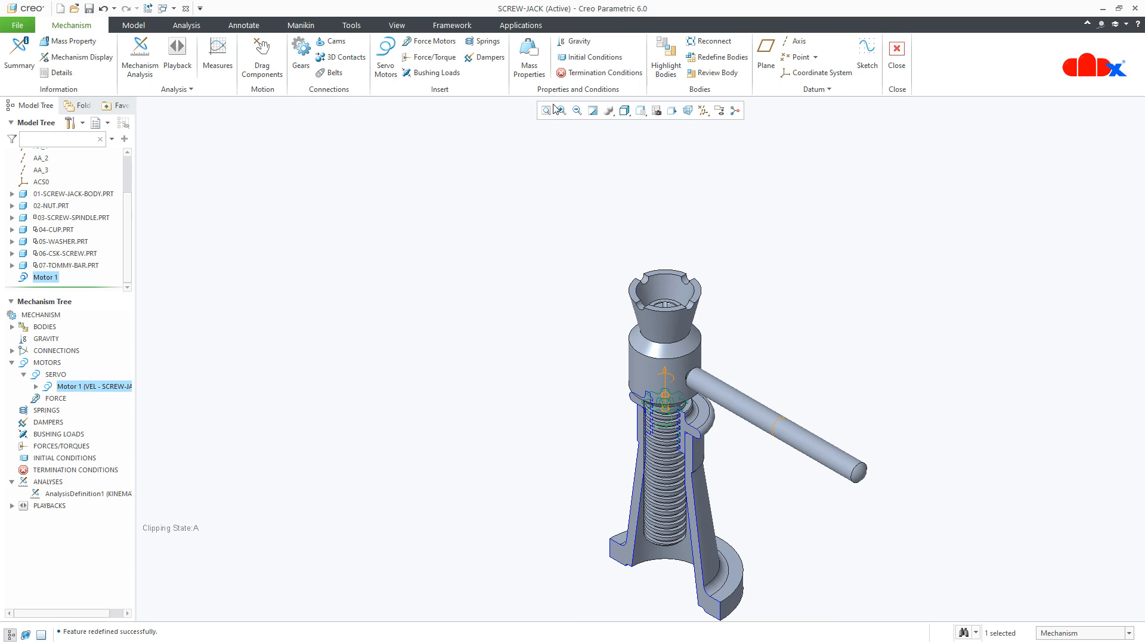
Rerun AnalysisDefinition1 with the revised motor table, overwriting the existing result set, and accept the definition
left_click(106, 495)
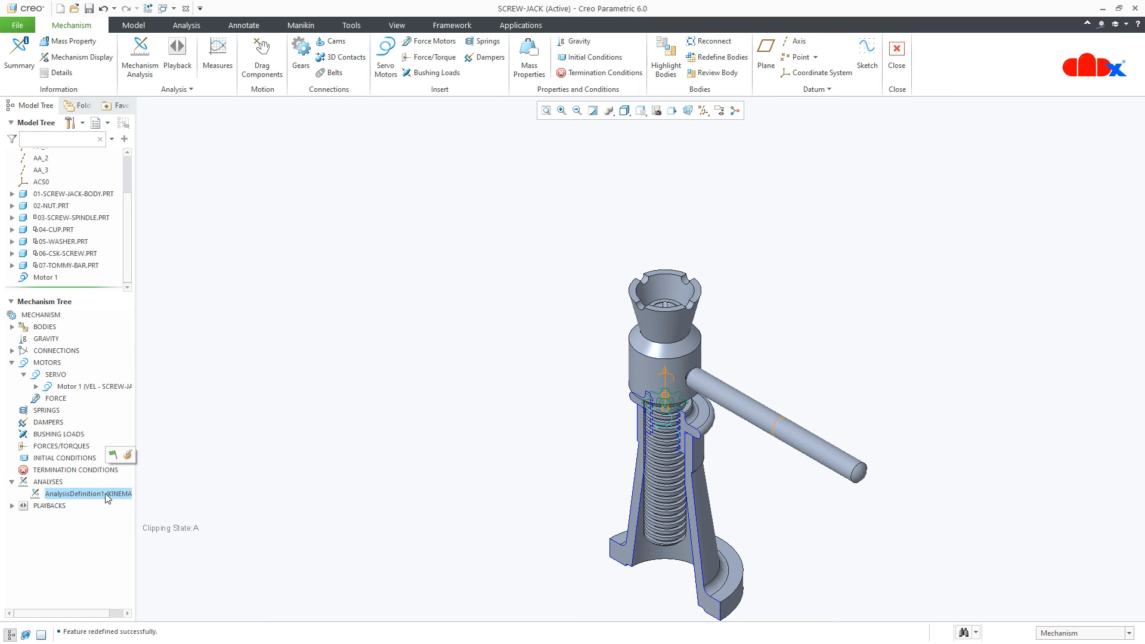
left_click(127, 455)
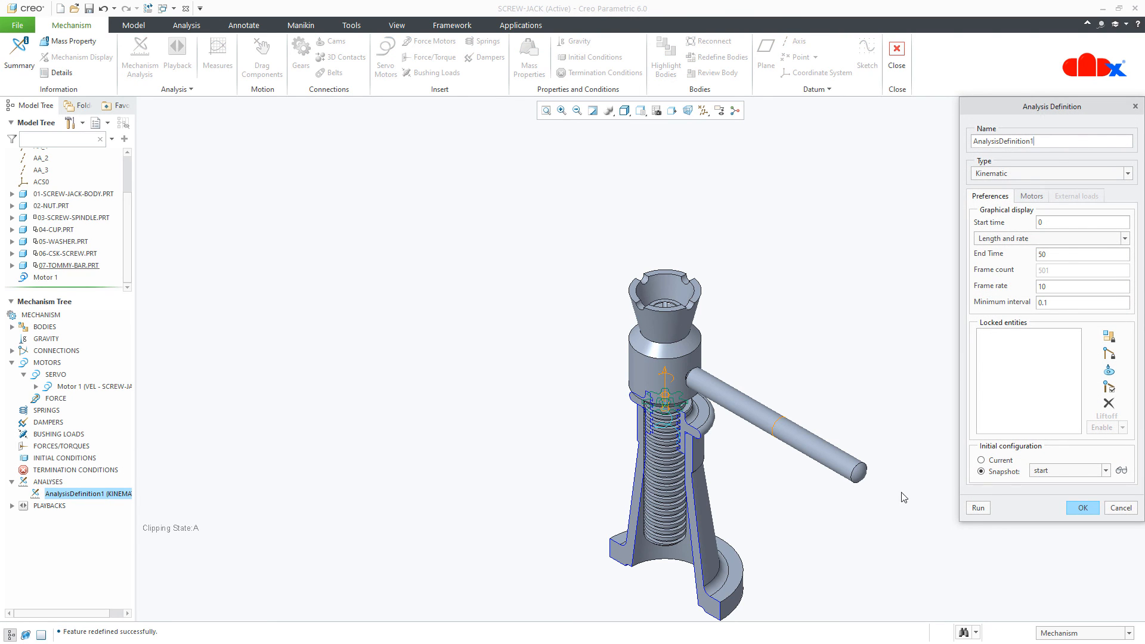
left_click(977, 509)
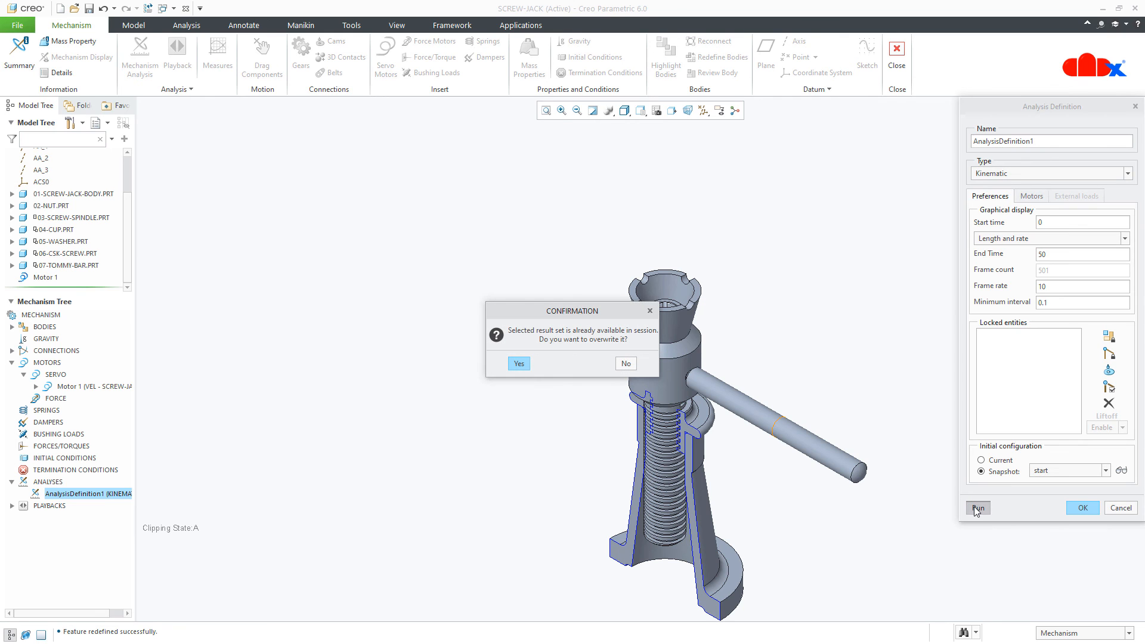
left_click(523, 366)
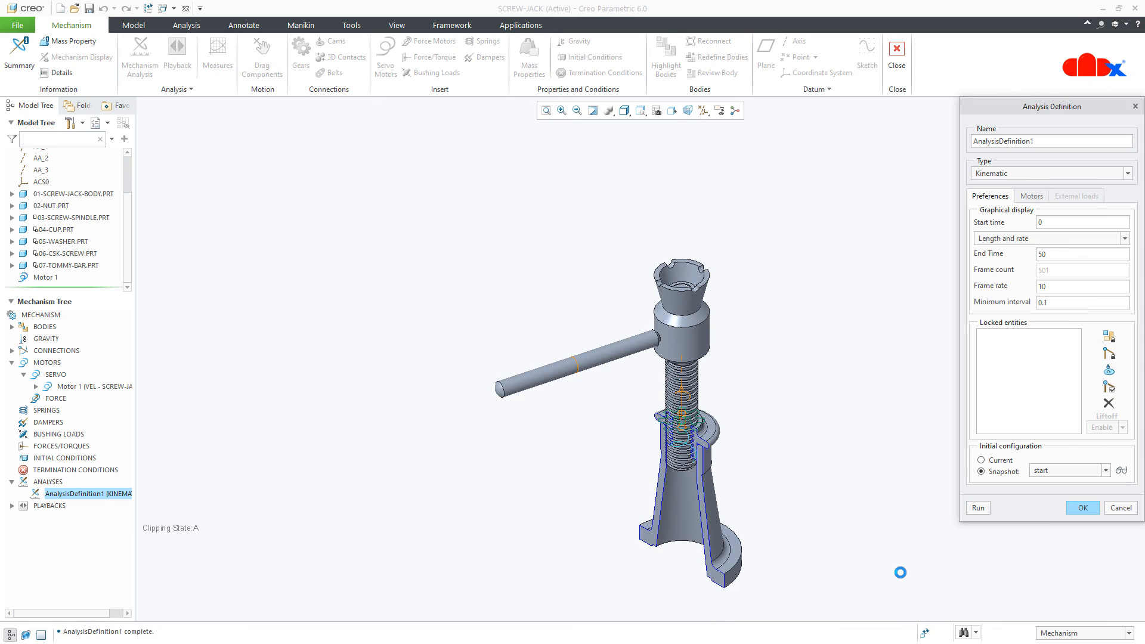
left_click(1083, 510)
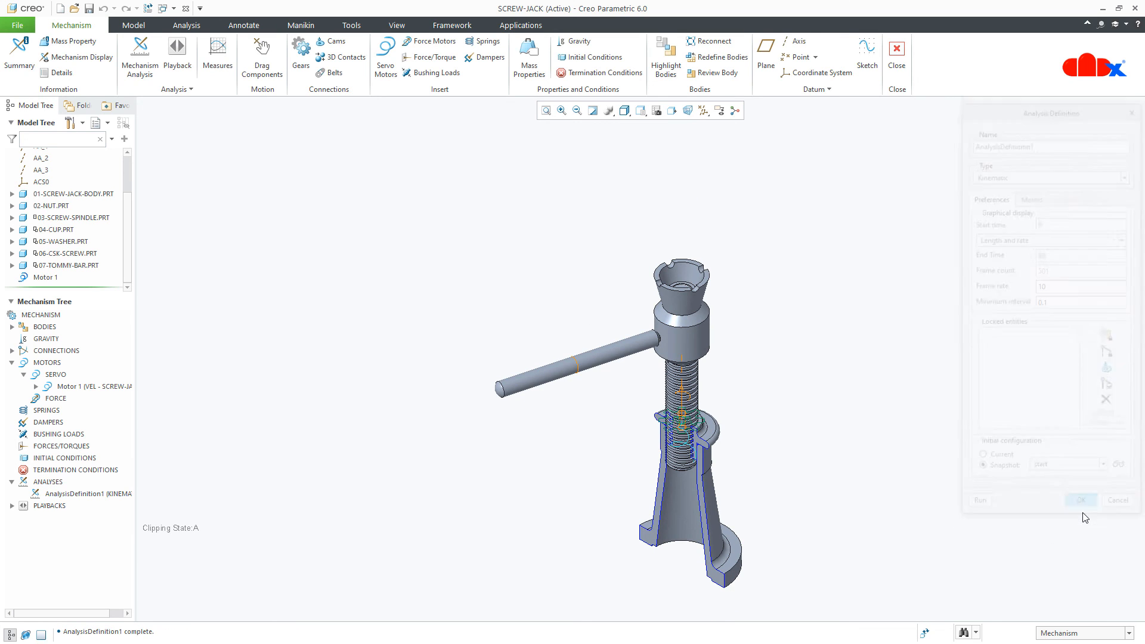
Play back the AnalysisDefinition1 results as an animation that reverses direction at the end
left_click(12, 506)
left_click(53, 517)
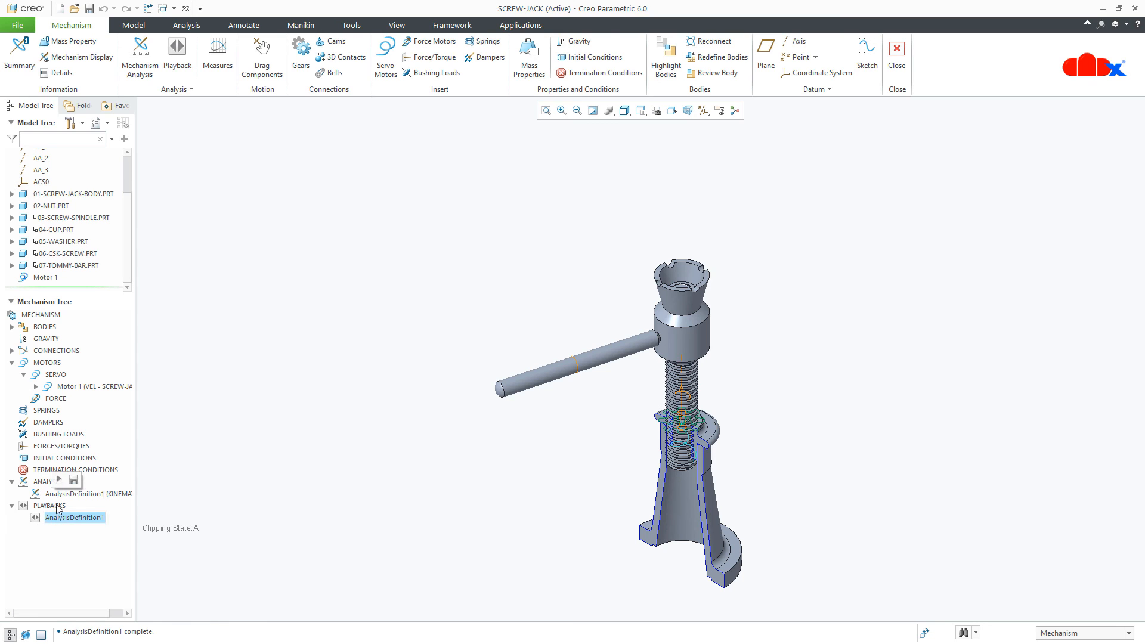
left_click(59, 488)
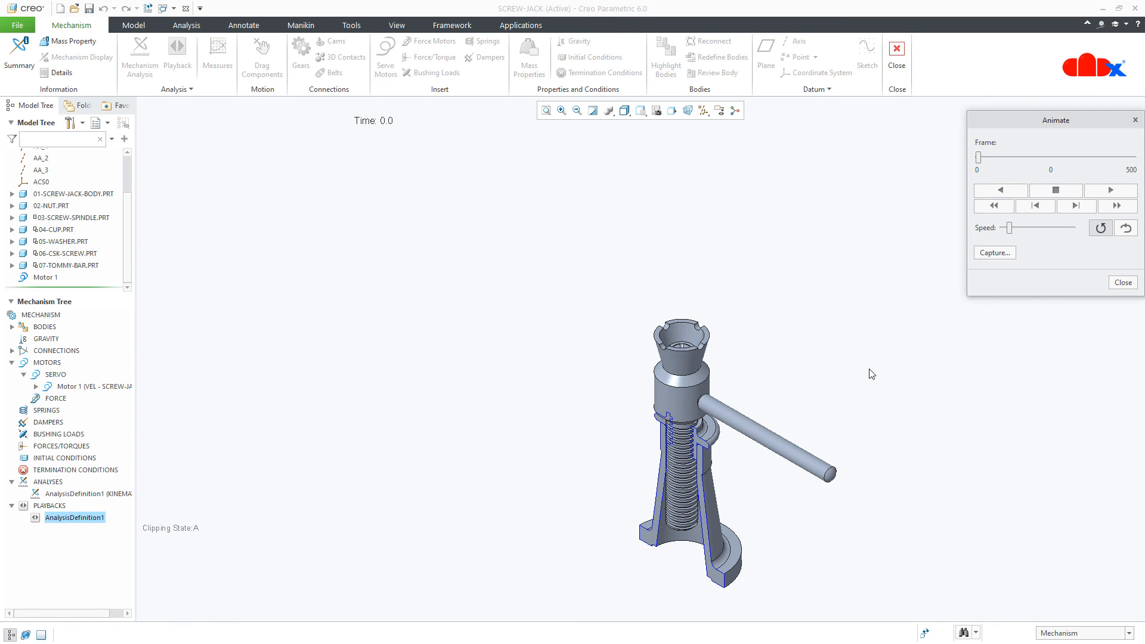
left_click(1125, 232)
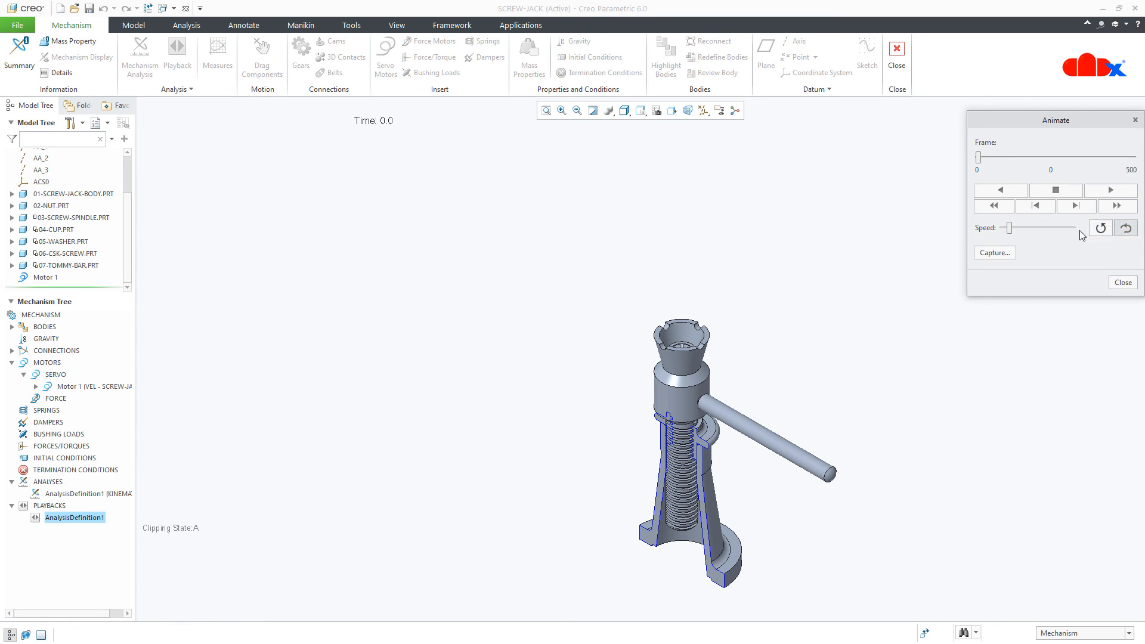
left_click(1111, 191)
Review the format, resolution and frame rate options for capturing the animation, cancel the capture, and close the playback
left_click(1008, 255)
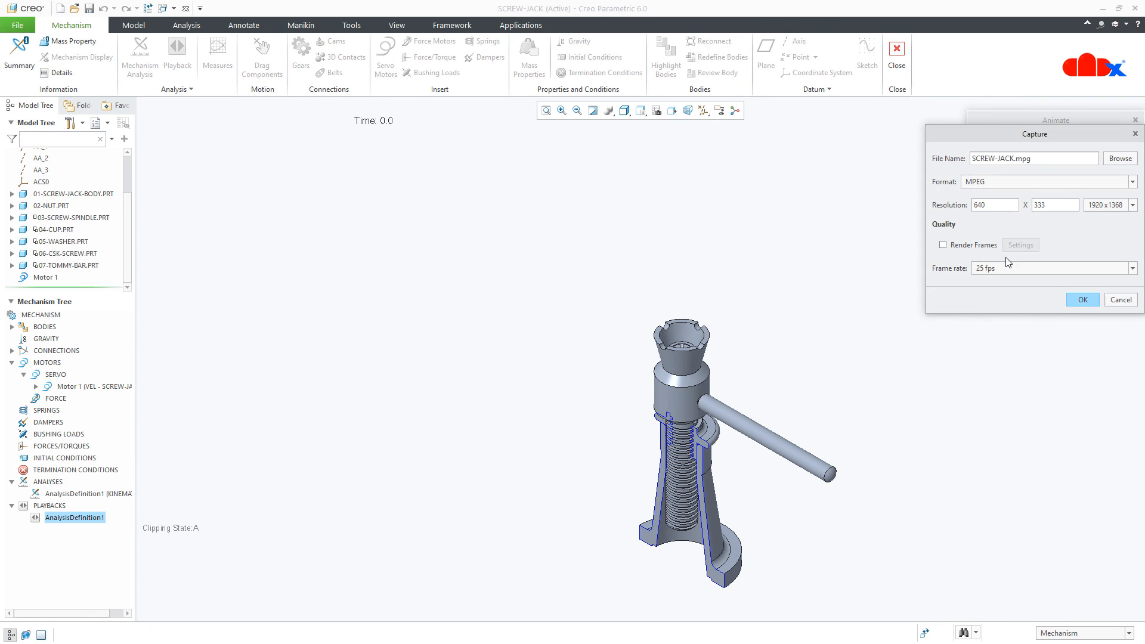
left_click(1069, 183)
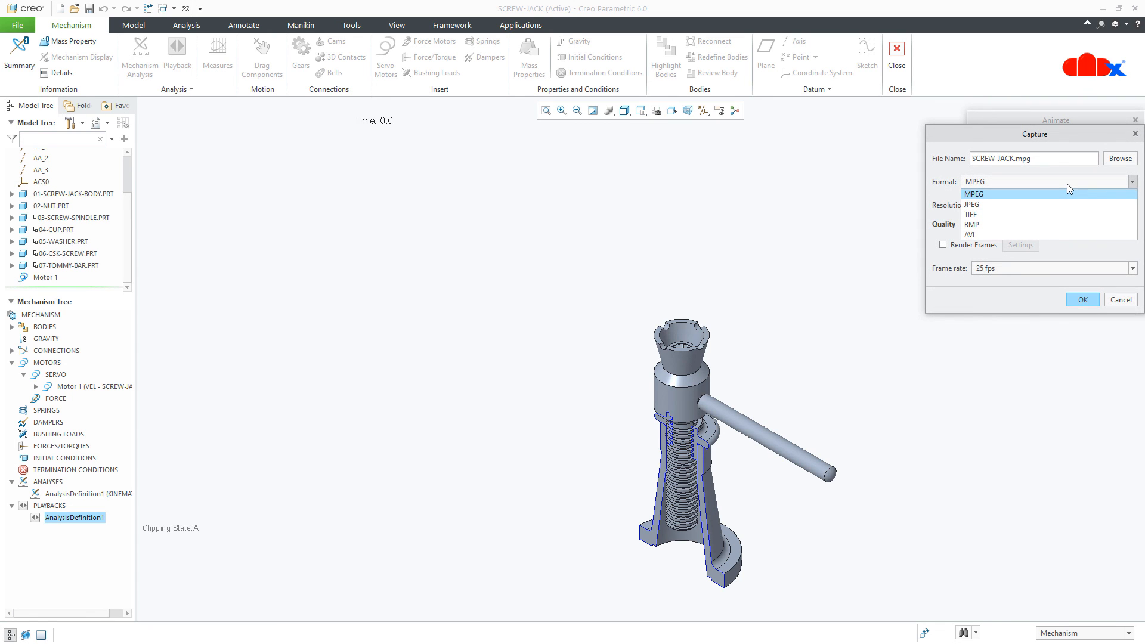
left_click(1067, 184)
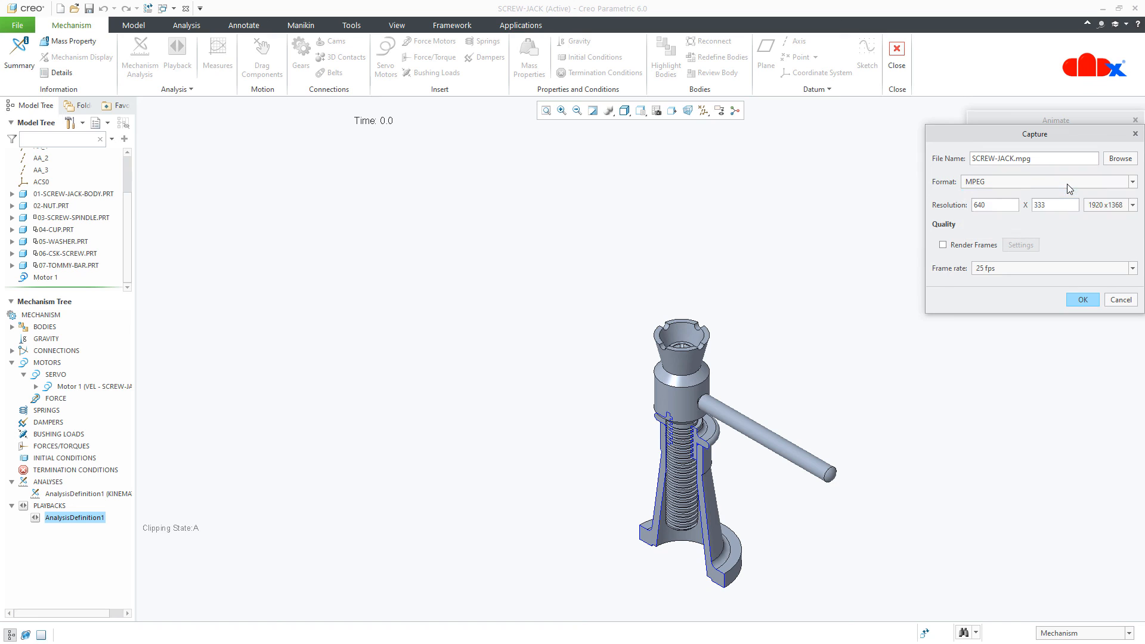
left_click(1099, 206)
left_click(1100, 207)
left_click(1096, 270)
left_click(1096, 271)
left_click(1121, 301)
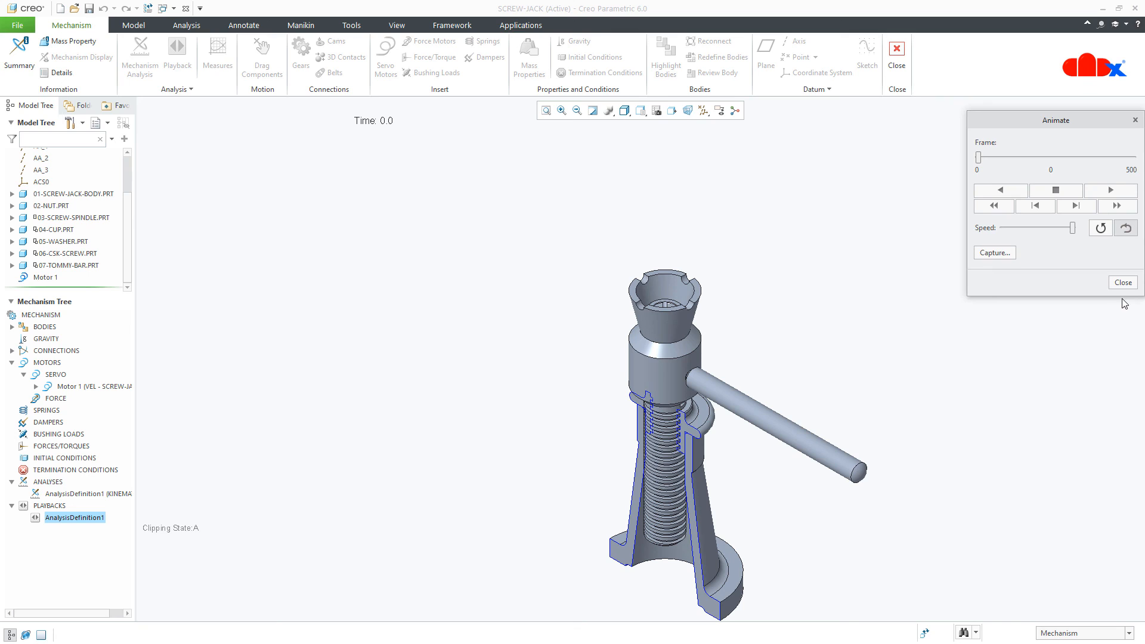
left_click(1131, 285)
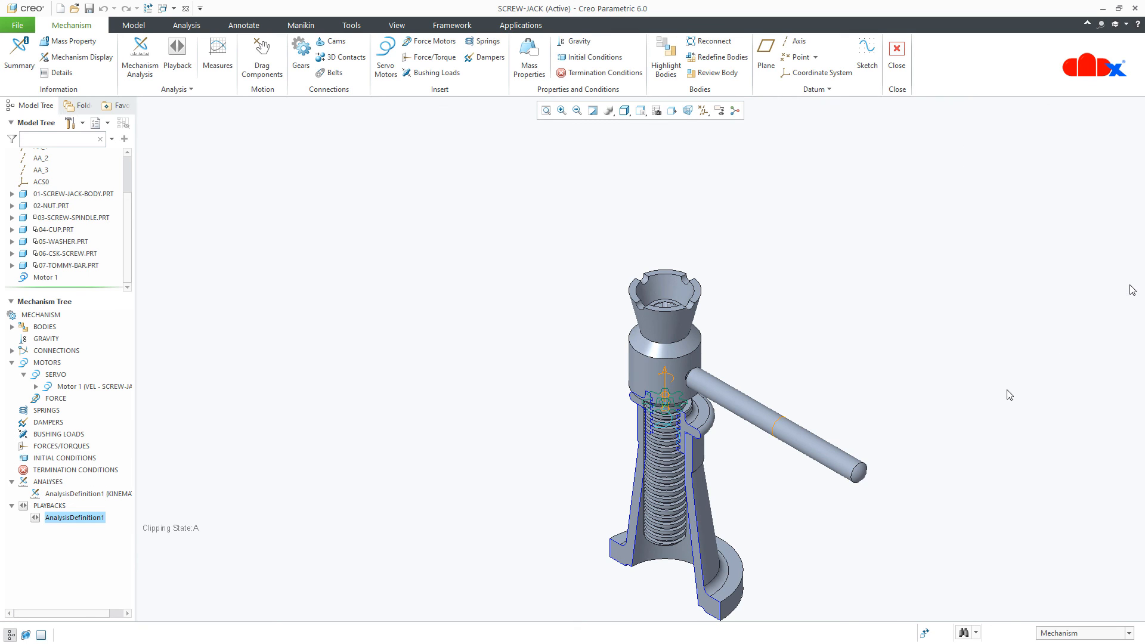